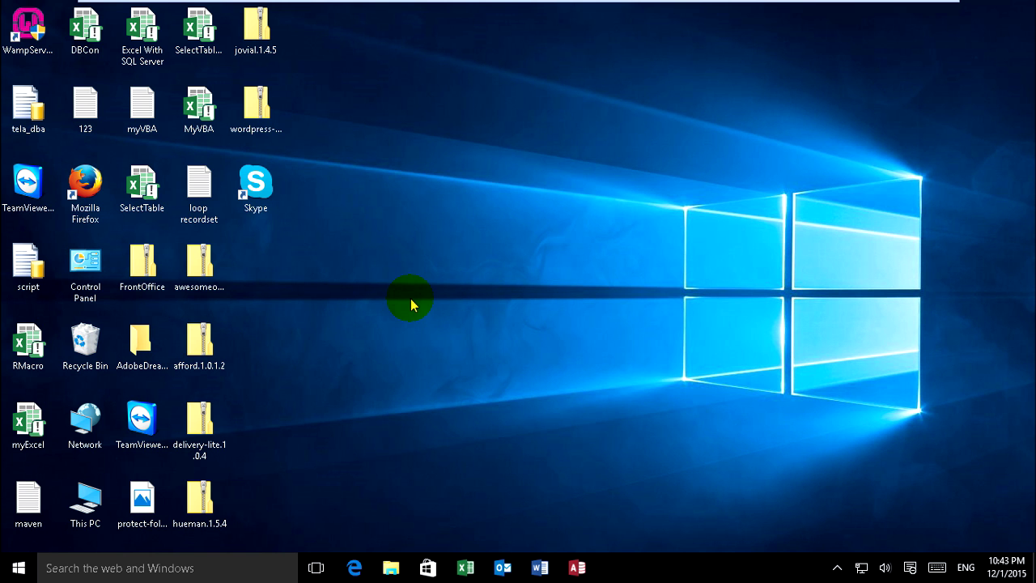
- Open File Explorer and browse to the Windows folder on Local Disk (C:)
{"action": "left_click", "coordinate": [386, 571]}
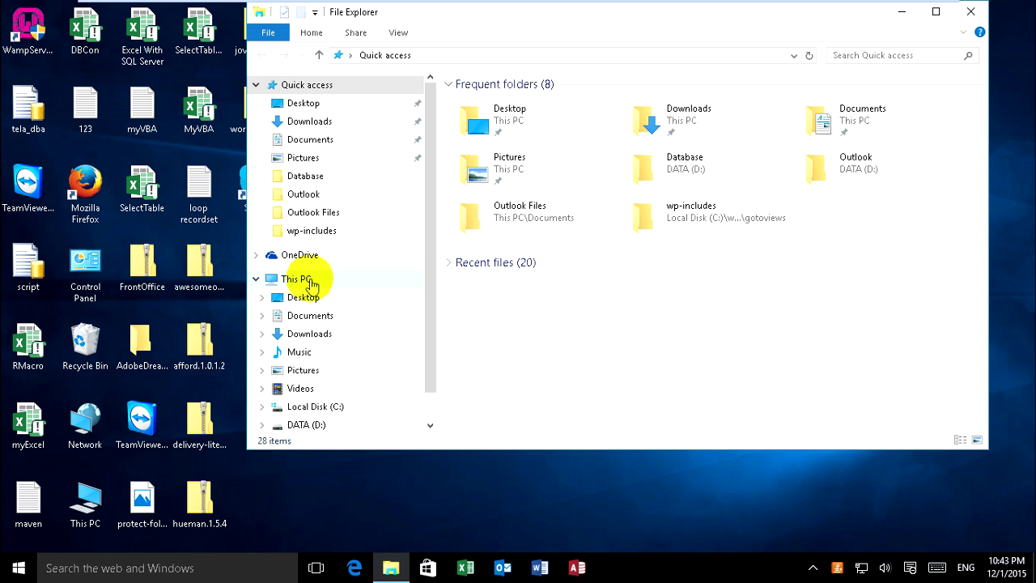
{"action": "left_click", "coordinate": [314, 279]}
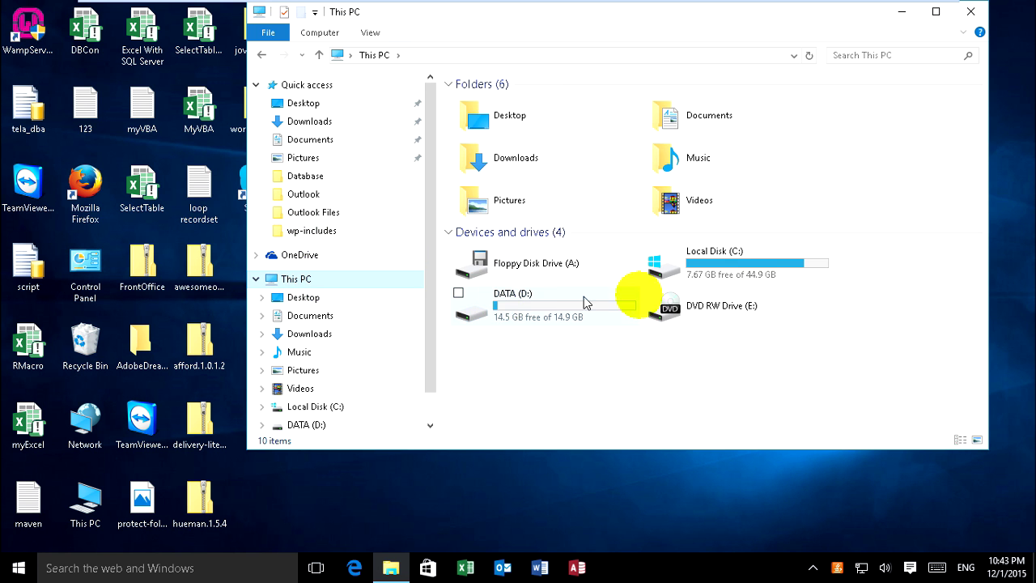
{"action": "double_click", "coordinate": [722, 267]}
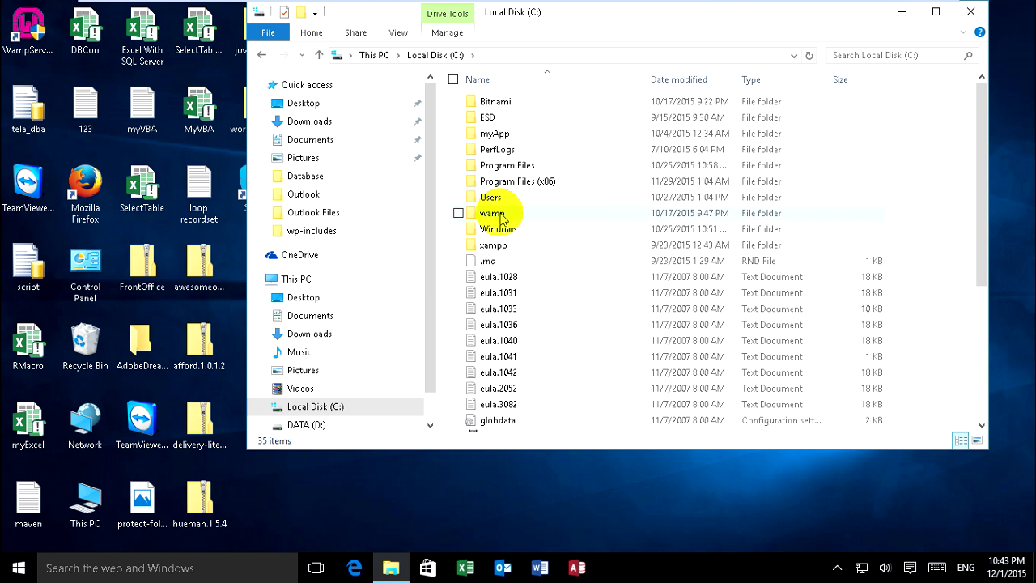
{"action": "double_click", "coordinate": [518, 232]}
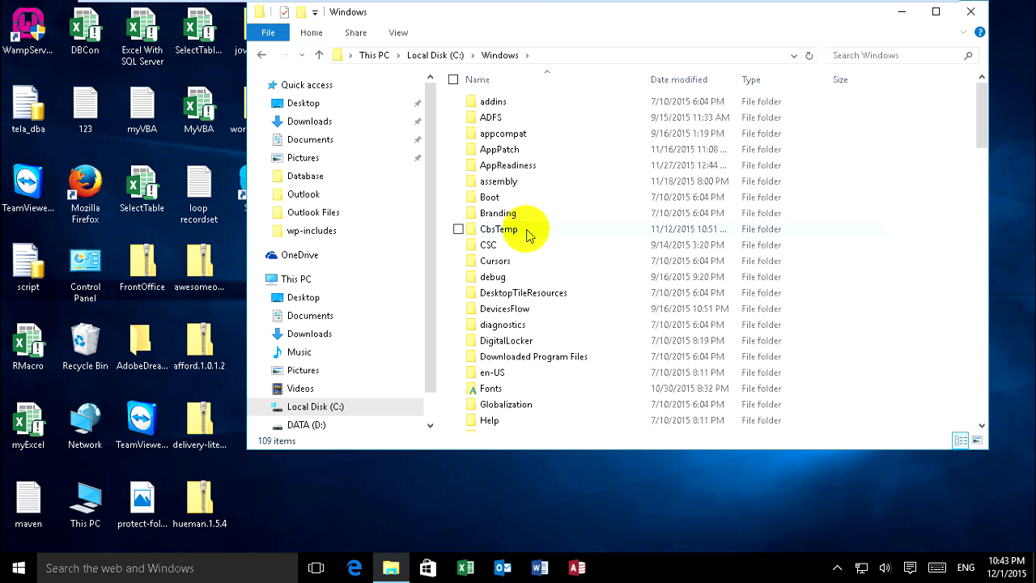
- Browse from the Windows folder through System32 and drivers into the etc folder
{"action": "scroll", "coordinate": [571, 275], "scroll_direction": "down", "scroll_amount": 17}
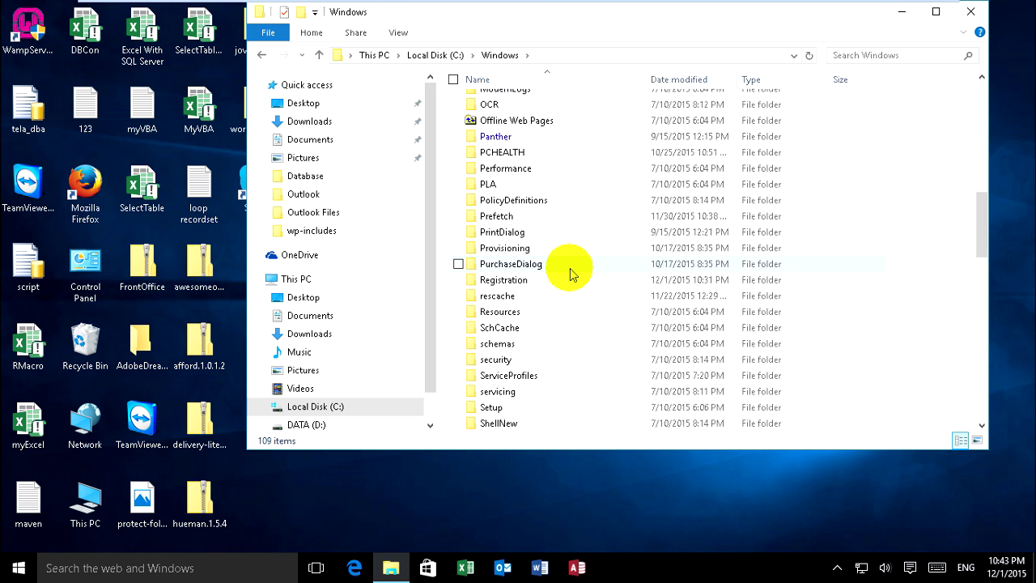
{"action": "scroll", "coordinate": [571, 274], "scroll_direction": "down", "scroll_amount": 5}
{"action": "scroll", "coordinate": [570, 271], "scroll_direction": "up", "scroll_amount": 4}
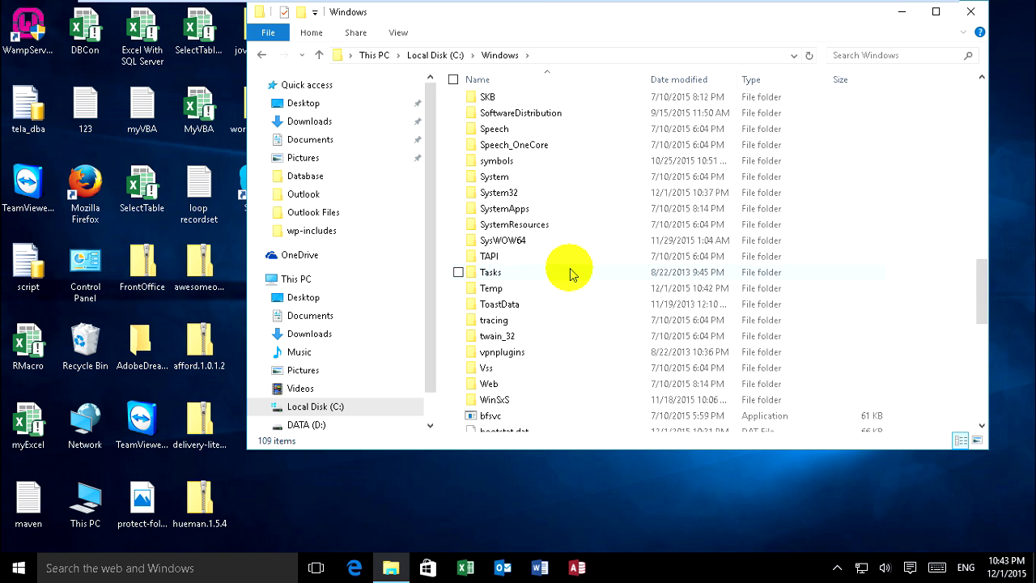
{"action": "double_click", "coordinate": [526, 194]}
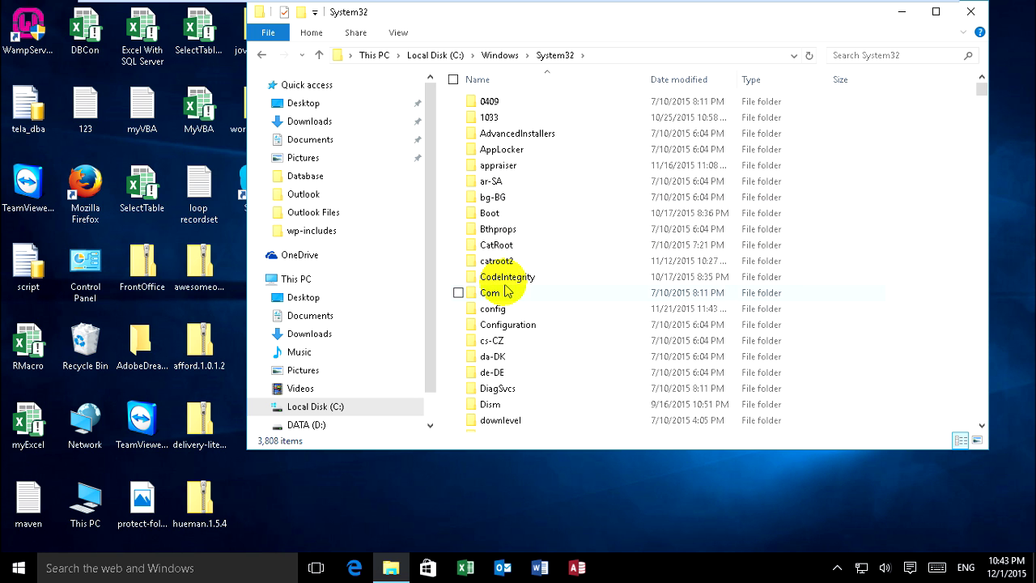
{"action": "scroll", "coordinate": [562, 217], "scroll_direction": "down", "scroll_amount": 4}
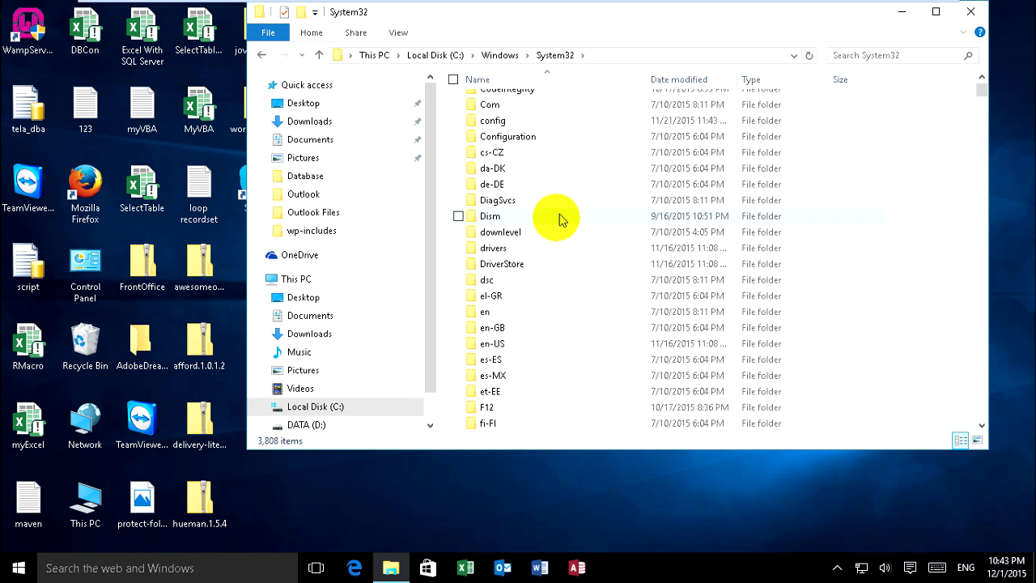
{"action": "double_click", "coordinate": [518, 247]}
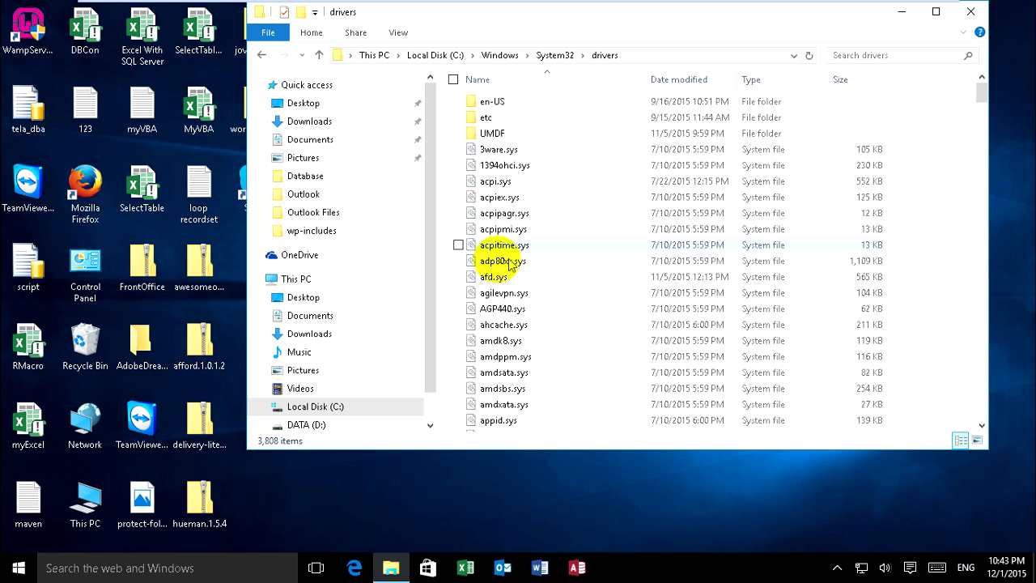
{"action": "mouse_move", "coordinate": [485, 120]}
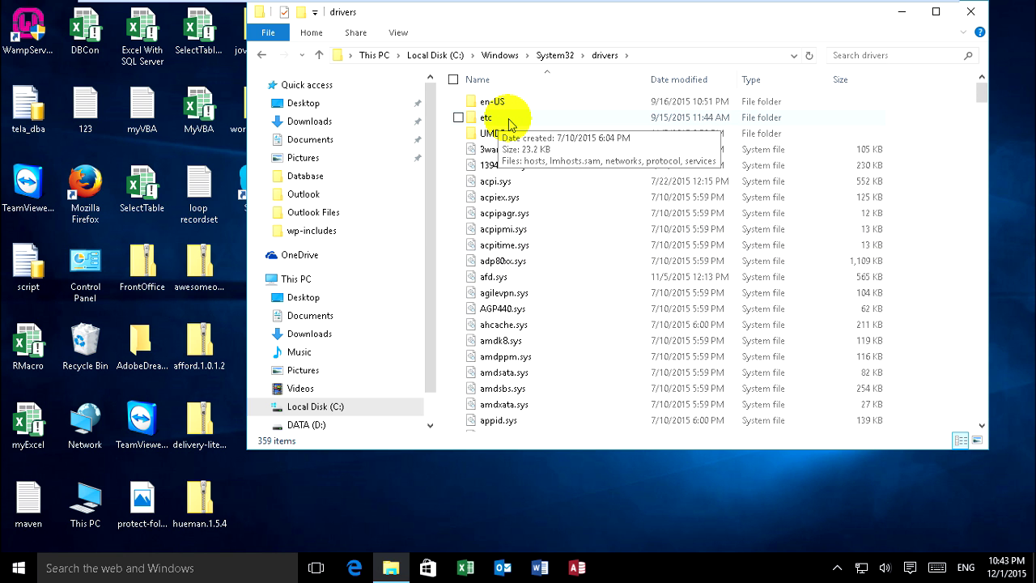
{"action": "double_click", "coordinate": [509, 121]}
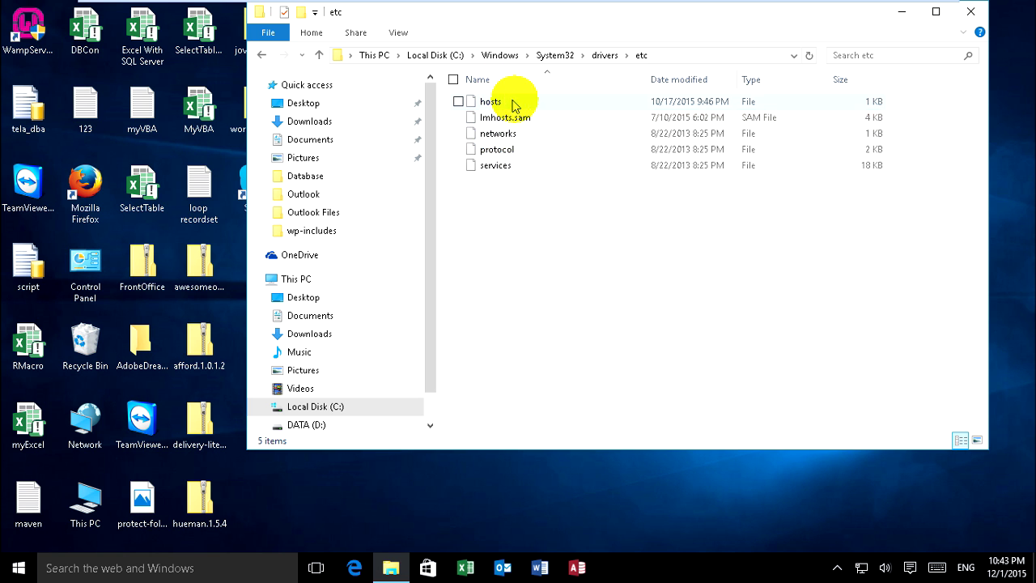
- Open the hosts file from the etc folder with Notepad
{"action": "left_click", "coordinate": [511, 104]}
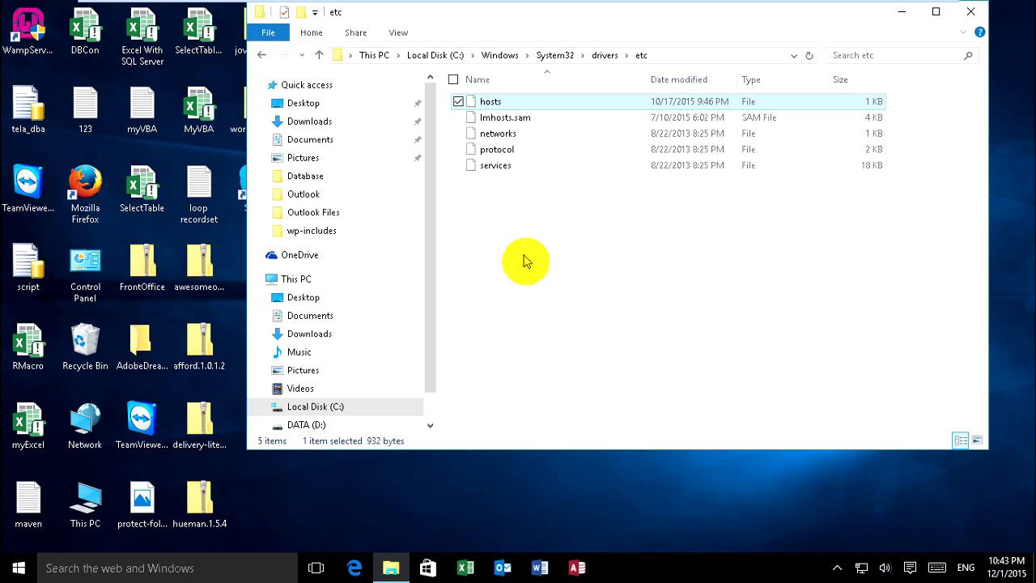
{"action": "right_click", "coordinate": [526, 103]}
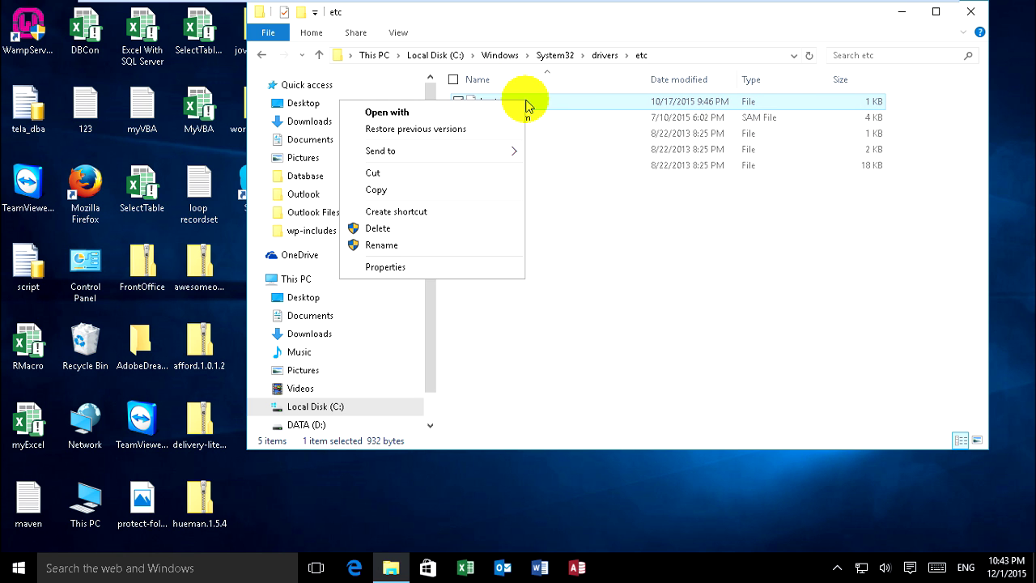
{"action": "left_click", "coordinate": [450, 108]}
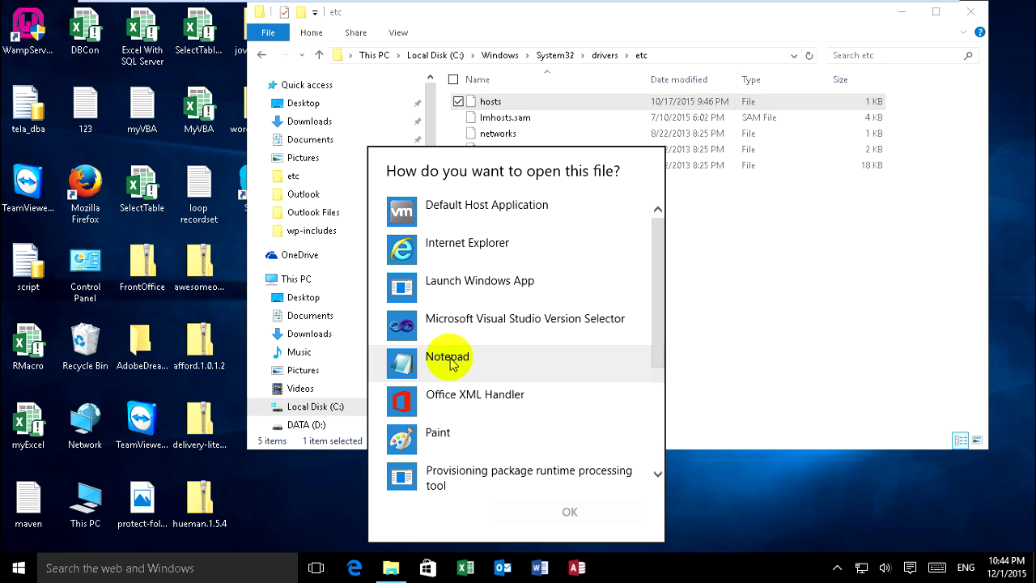
{"action": "left_click", "coordinate": [446, 367]}
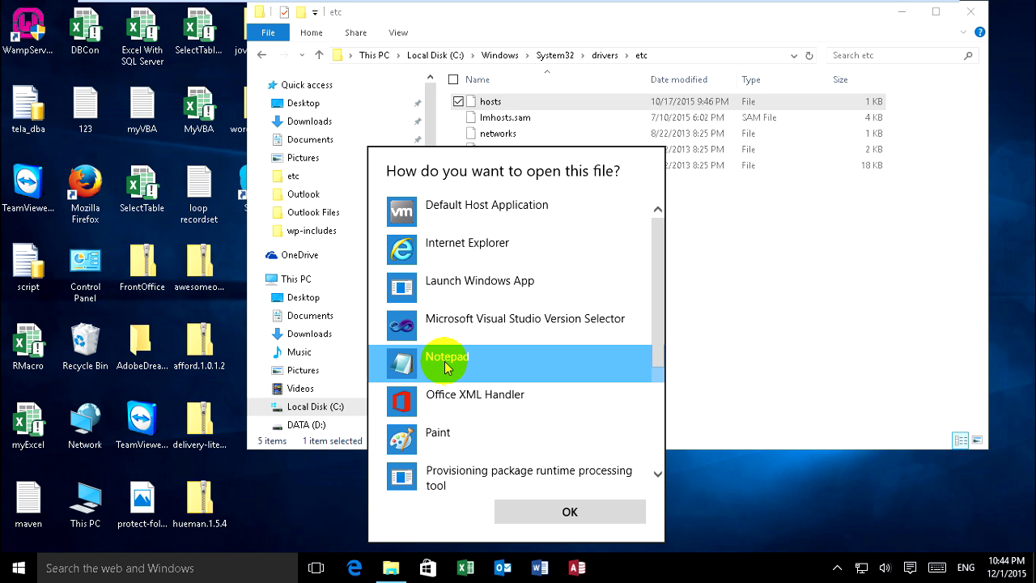
{"action": "left_click", "coordinate": [568, 515]}
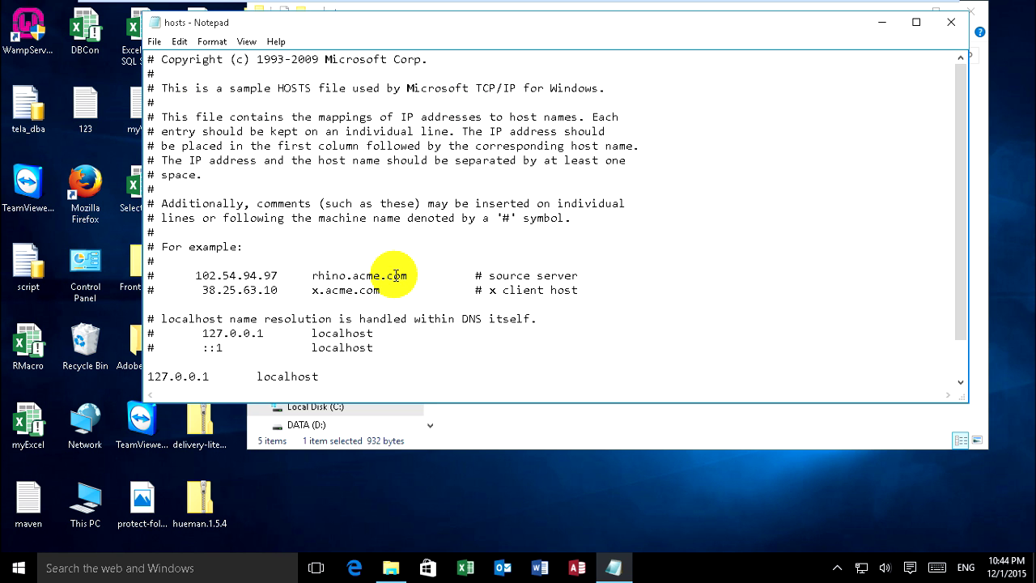
{"action": "left_click", "coordinate": [353, 375]}
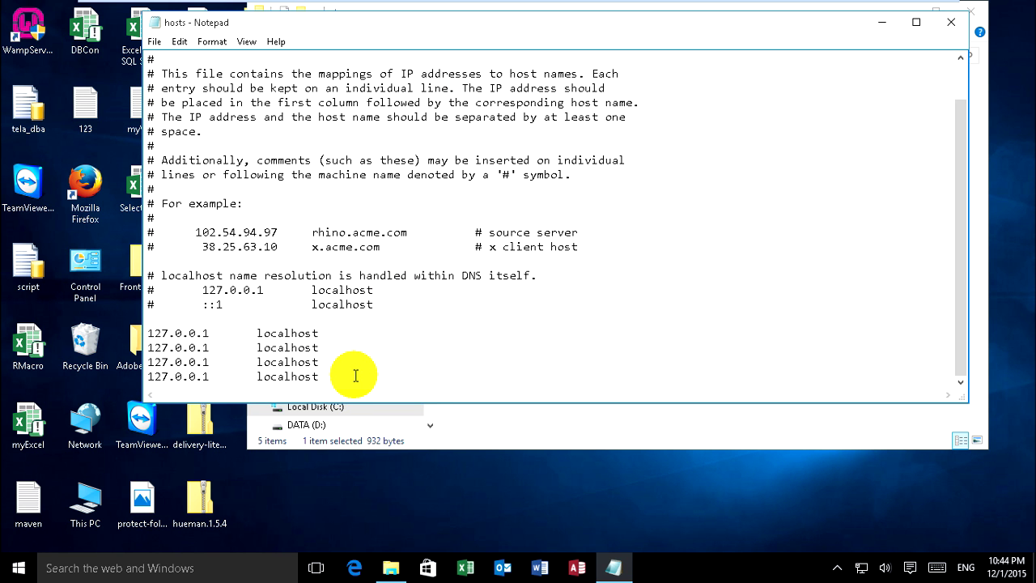
{"action": "key", "text": "Return"}
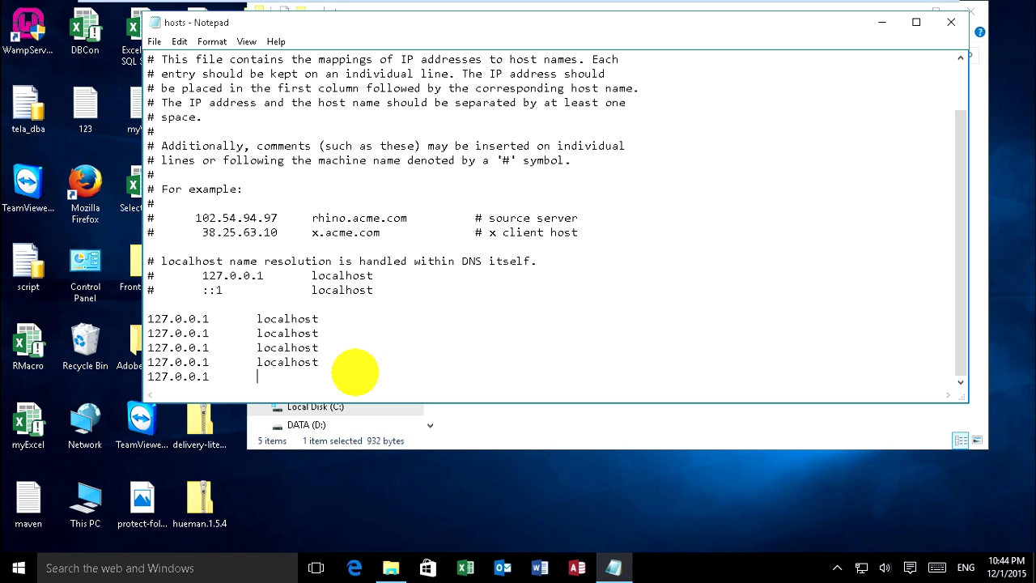
{"action": "type", "text": "www.facebook.com"}
{"action": "left_click_drag", "start_coordinate": [368, 376], "coordinate": [144, 376]}
{"action": "key", "text": "ctrl+c"}
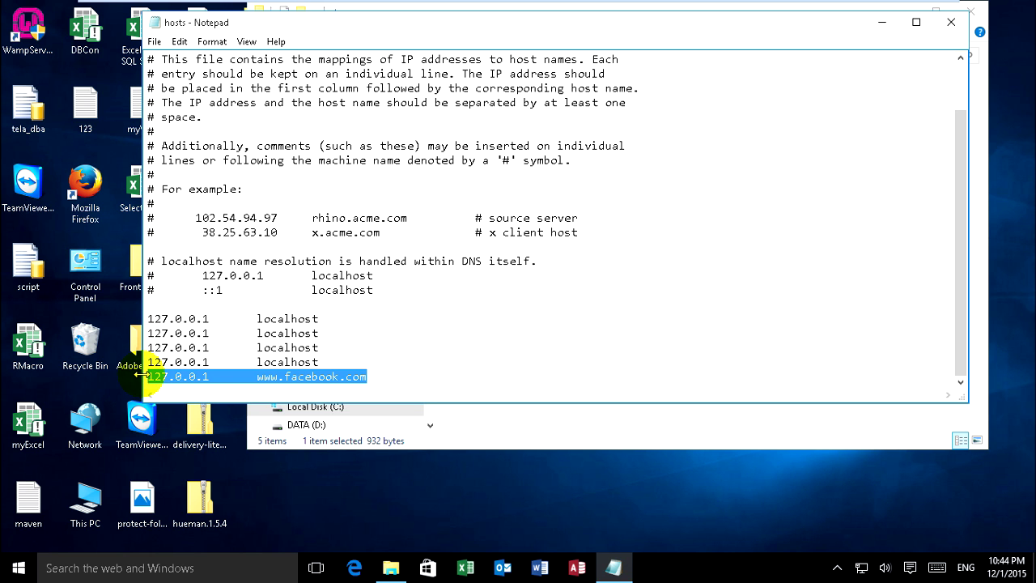
{"action": "left_click", "coordinate": [384, 376]}
{"action": "key", "text": "Return"}
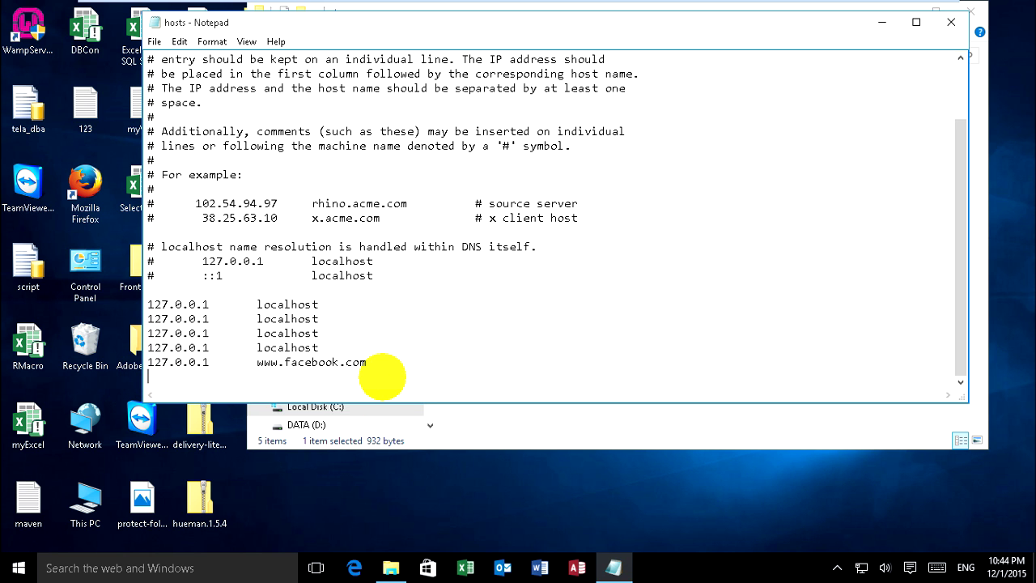
{"action": "key", "text": "ctrl+v"}
{"action": "left_click_drag", "start_coordinate": [283, 377], "coordinate": [260, 382]}
{"action": "key", "text": "Delete"}
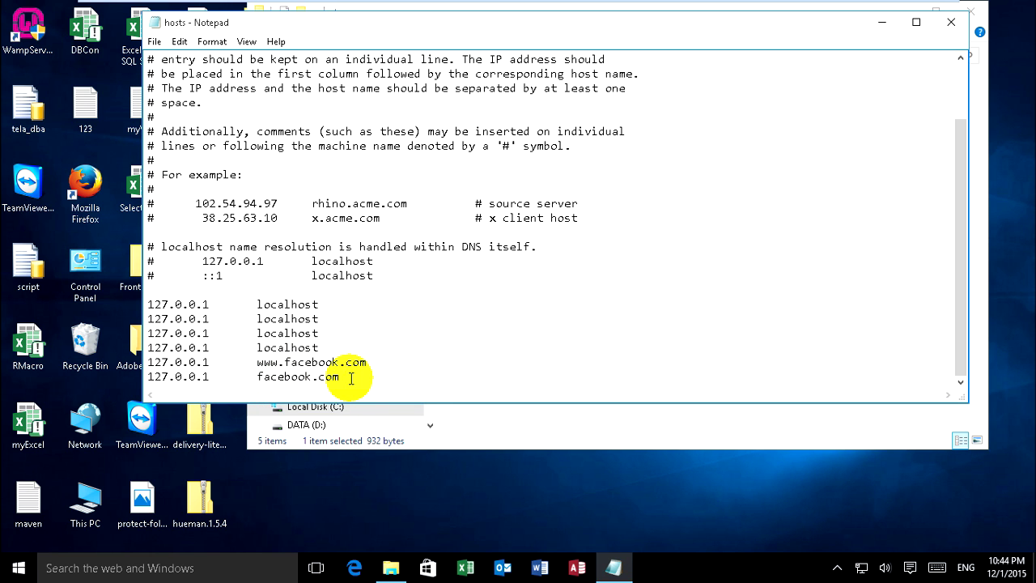
{"action": "left_click", "coordinate": [348, 377]}
{"action": "left_click_drag", "start_coordinate": [346, 377], "coordinate": [150, 380]}
{"action": "key", "text": "ctrl+c"}
{"action": "left_click", "coordinate": [356, 381]}
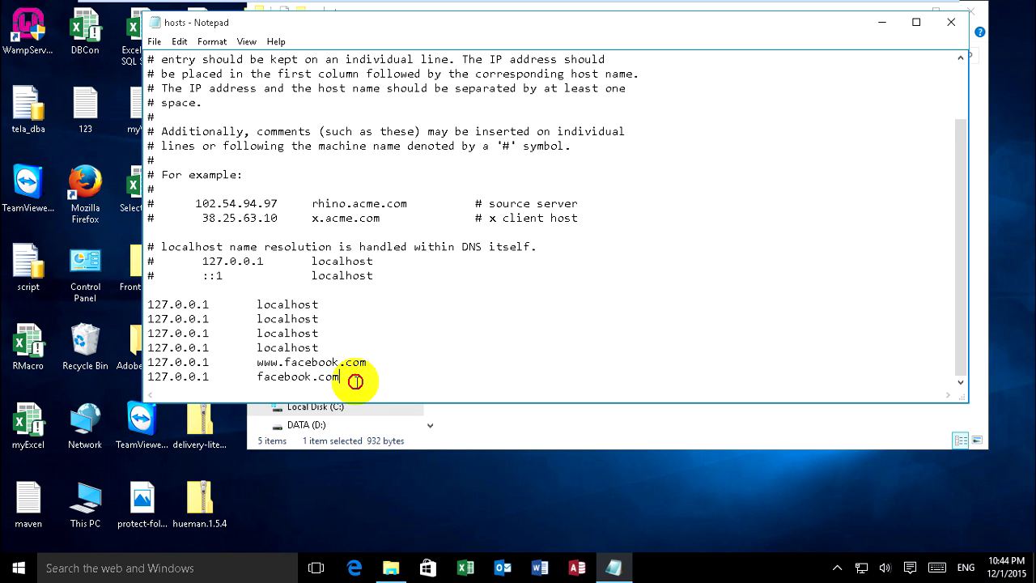
{"action": "key", "text": "Return"}
{"action": "key", "text": "ctrl+v"}
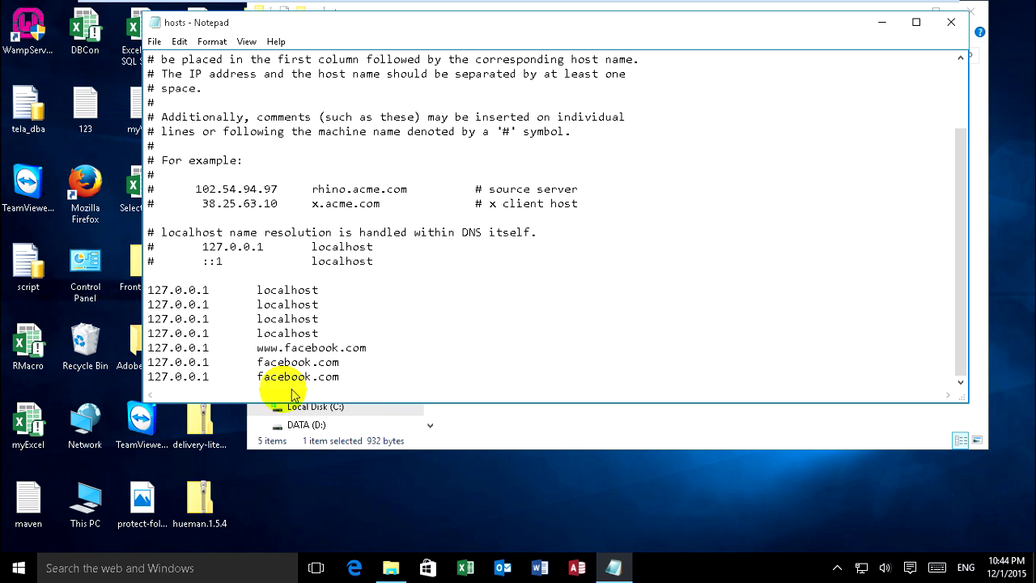
{"action": "left_click", "coordinate": [257, 377]}
{"action": "type", "text": "htt"}
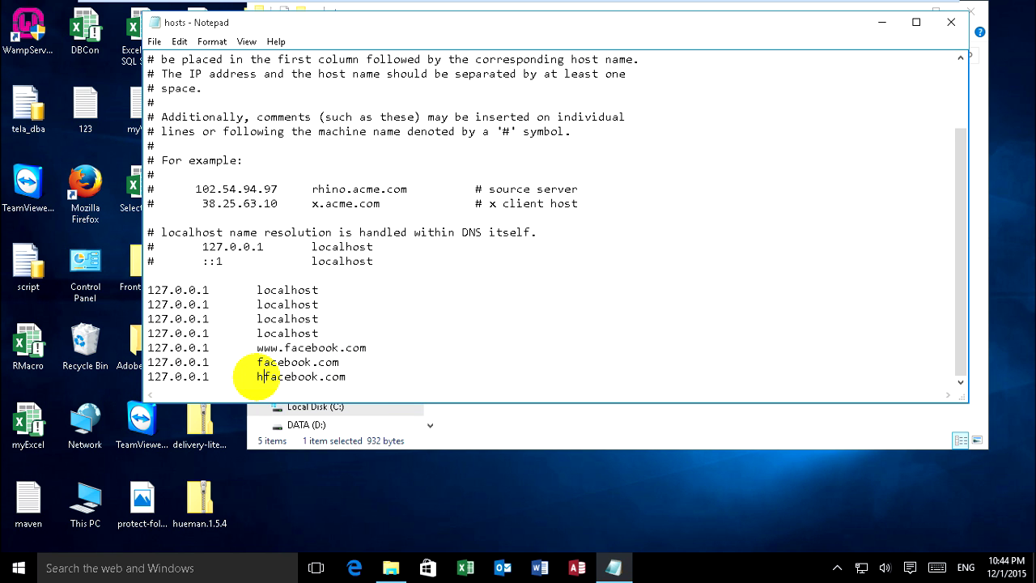
{"action": "type", "text": "ps://www."}
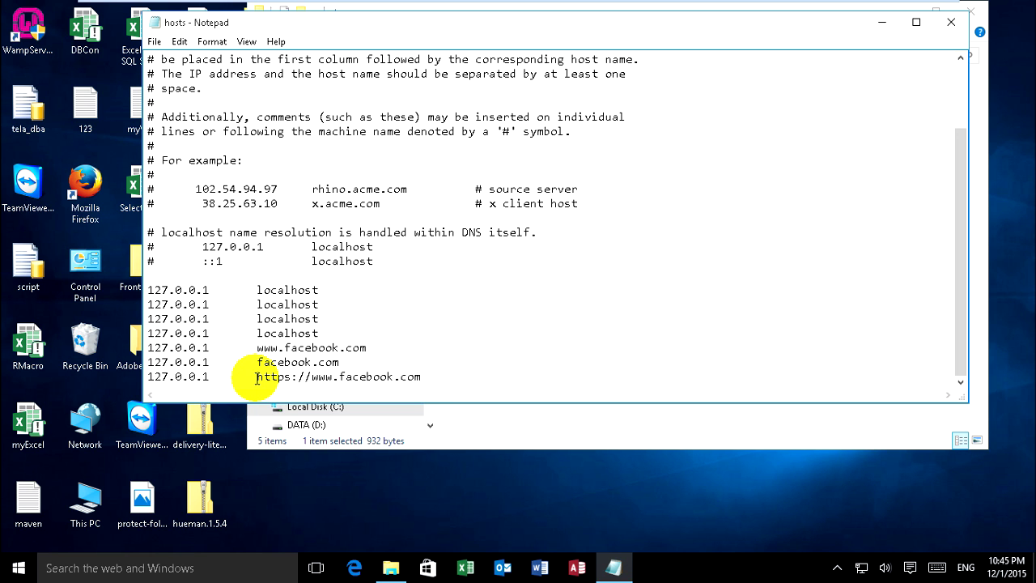
- Paste the copied entry on a new last line and change its host name to yahoo.com
{"action": "left_click", "coordinate": [441, 378]}
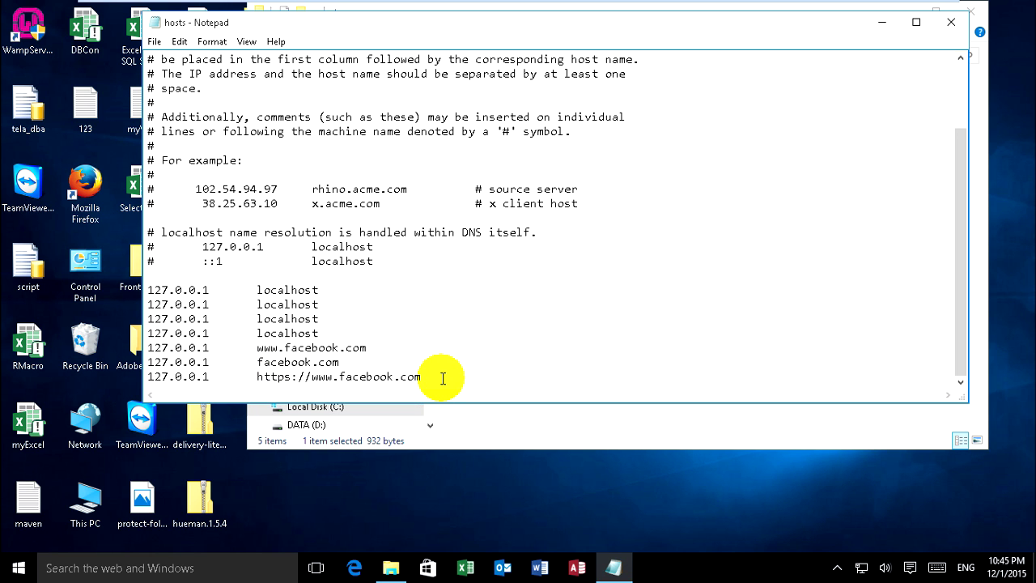
{"action": "key", "text": "Return"}
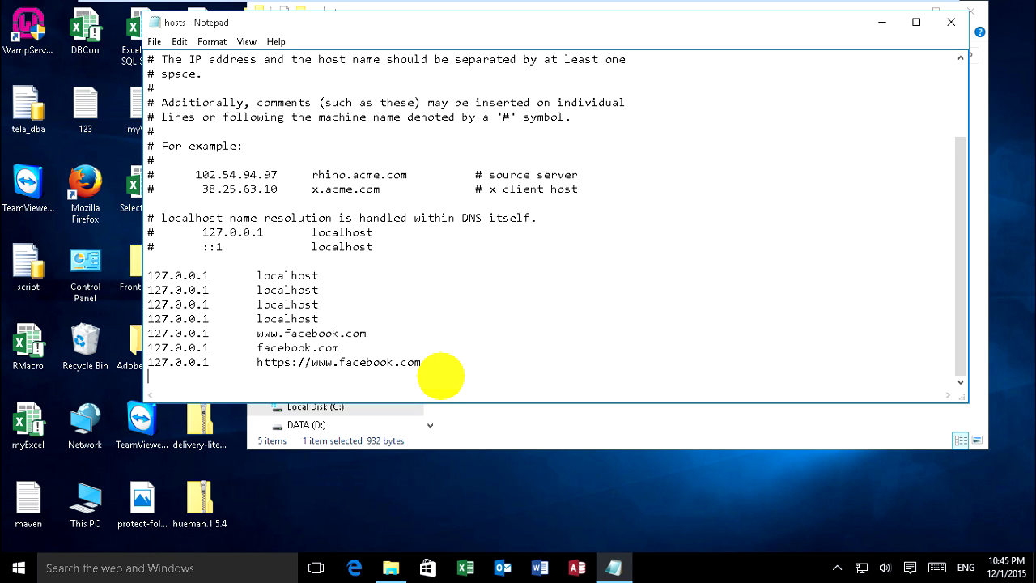
{"action": "key", "text": "ctrl+v"}
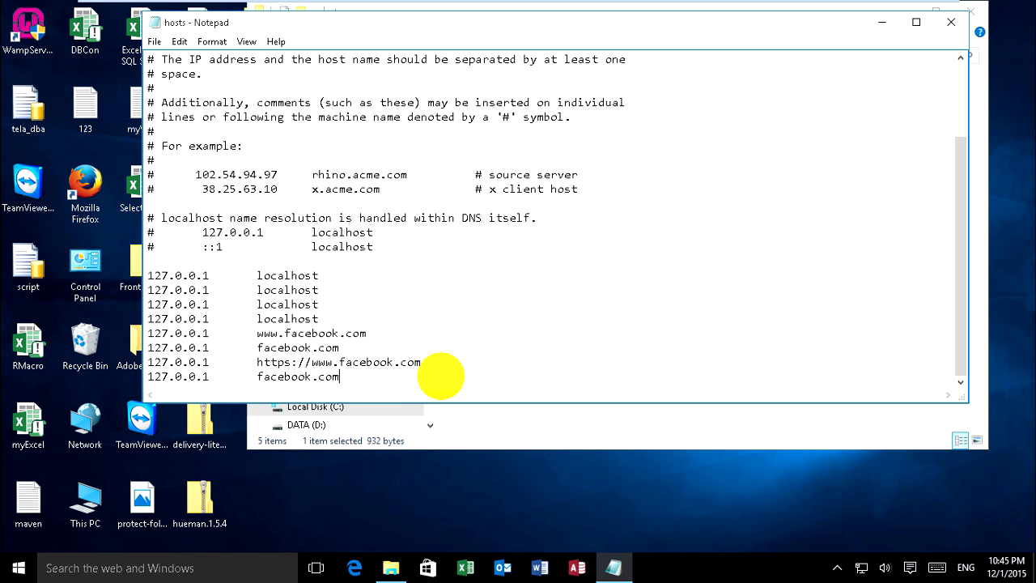
{"action": "double_click", "coordinate": [278, 378]}
{"action": "left_click", "coordinate": [300, 378]}
{"action": "left_click_drag", "start_coordinate": [312, 377], "coordinate": [258, 376]}
{"action": "type", "text": "y"}
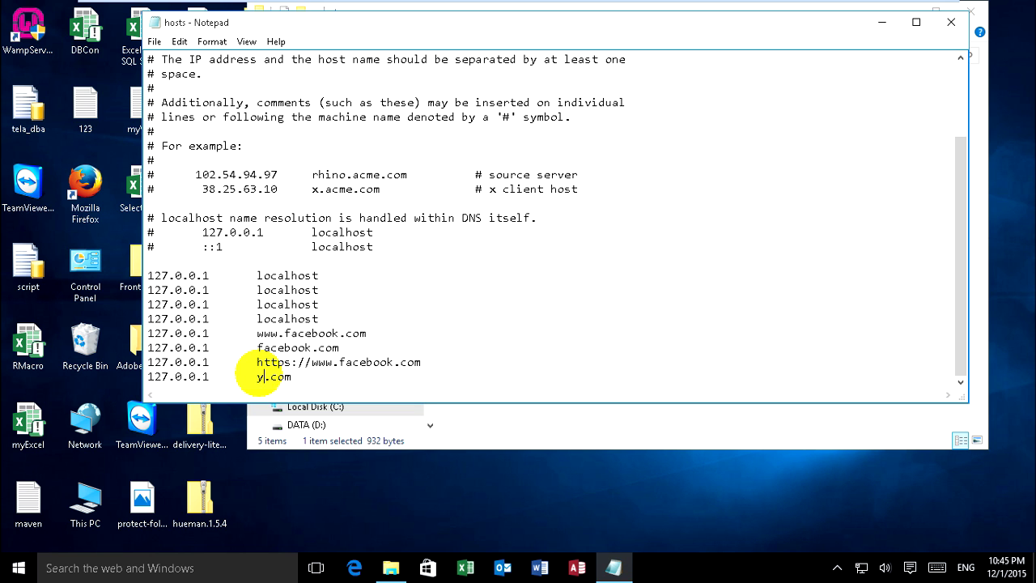
{"action": "type", "text": "ahoo"}
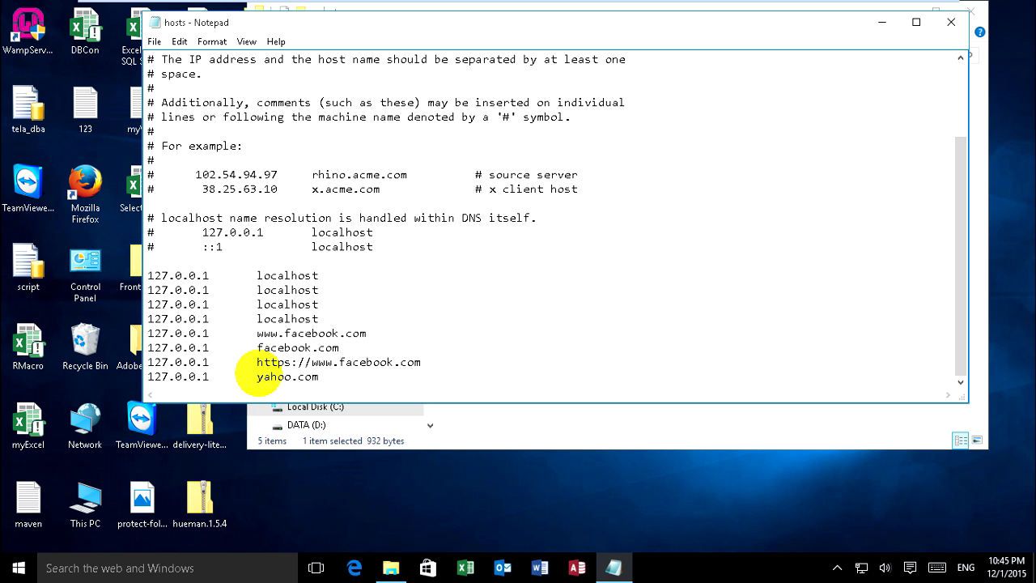
{"action": "left_click", "coordinate": [335, 376]}
{"action": "key", "text": "Return"}
{"action": "key", "text": "ctrl+v"}
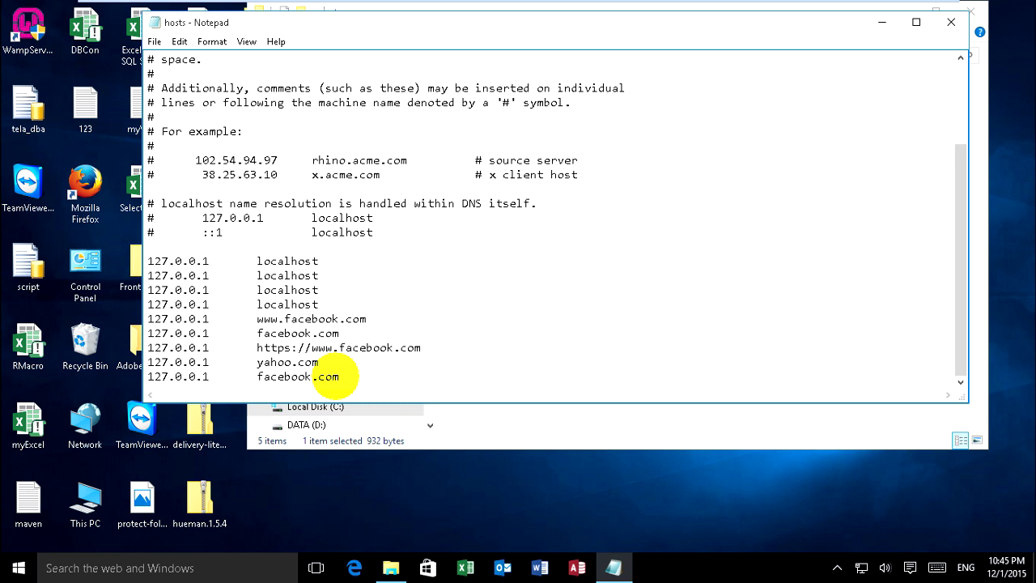
{"action": "left_click_drag", "start_coordinate": [257, 374], "coordinate": [314, 377]}
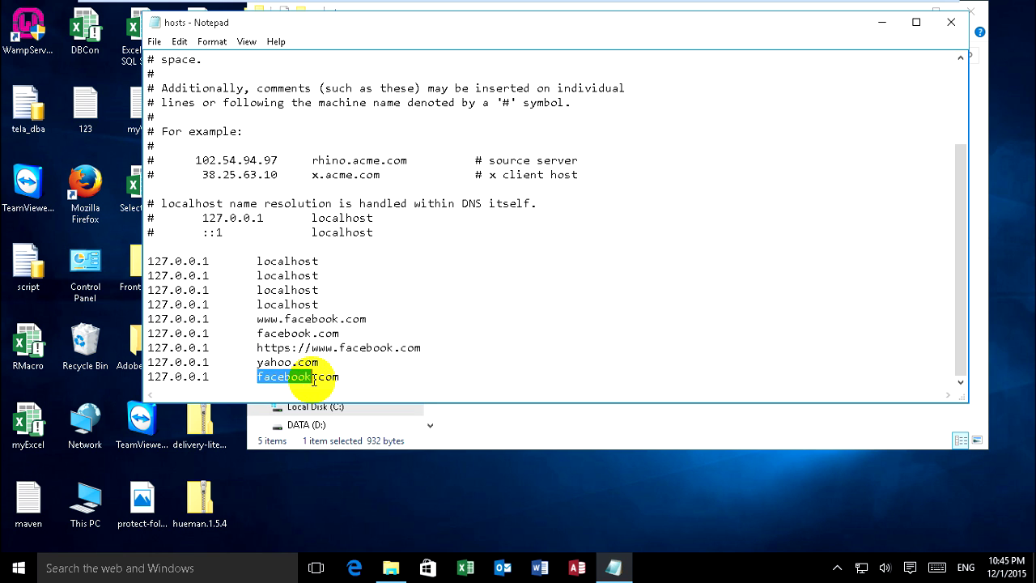
{"action": "type", "text": "wwww"}
{"action": "key", "text": "BackSpace"}
{"action": "type", "text": "."}
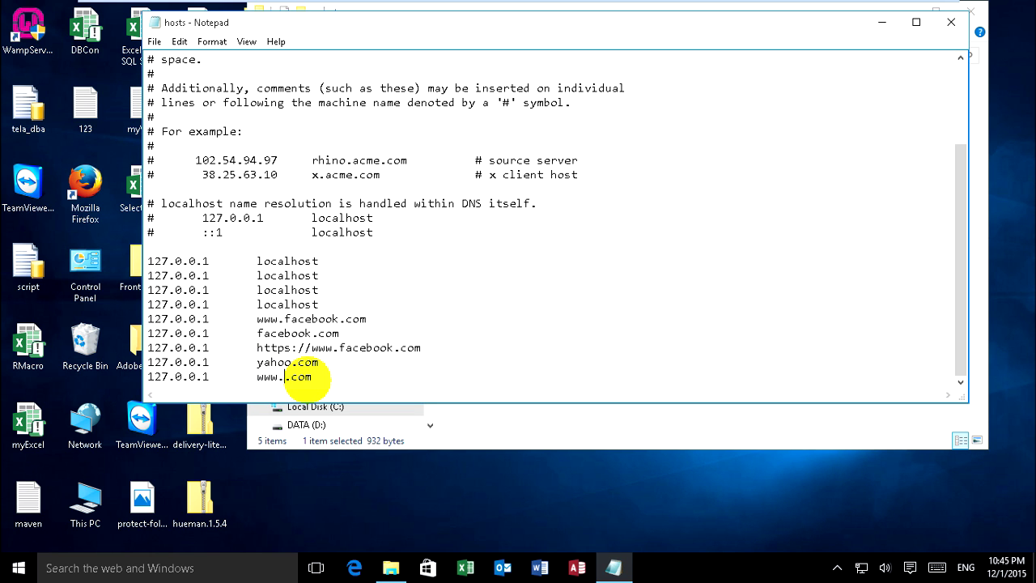
{"action": "type", "text": "yahoo"}
{"action": "left_click", "coordinate": [348, 376]}
{"action": "key", "text": "Return"}
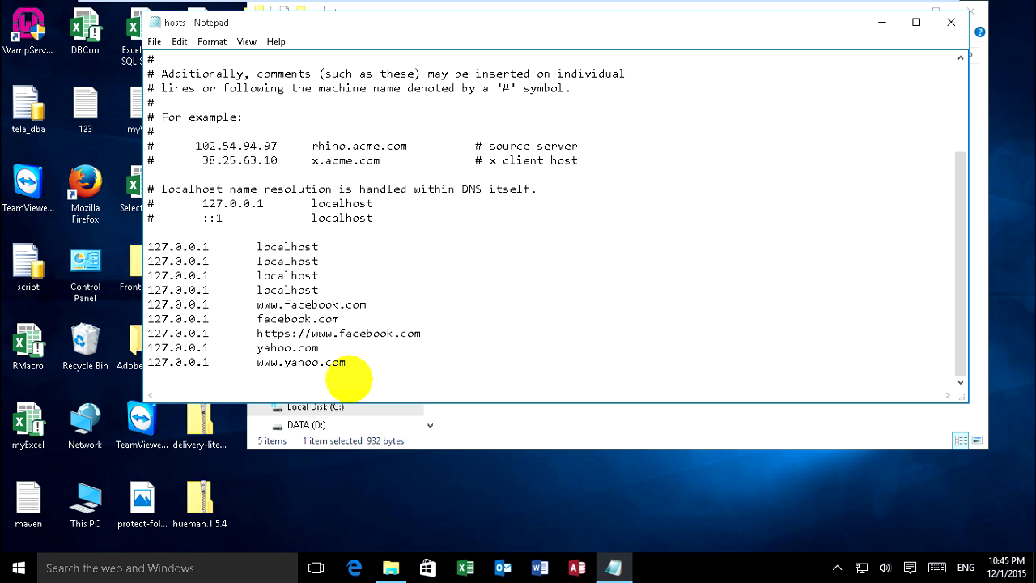
{"action": "key", "text": "ctrl+v"}
{"action": "left_click", "coordinate": [259, 376]}
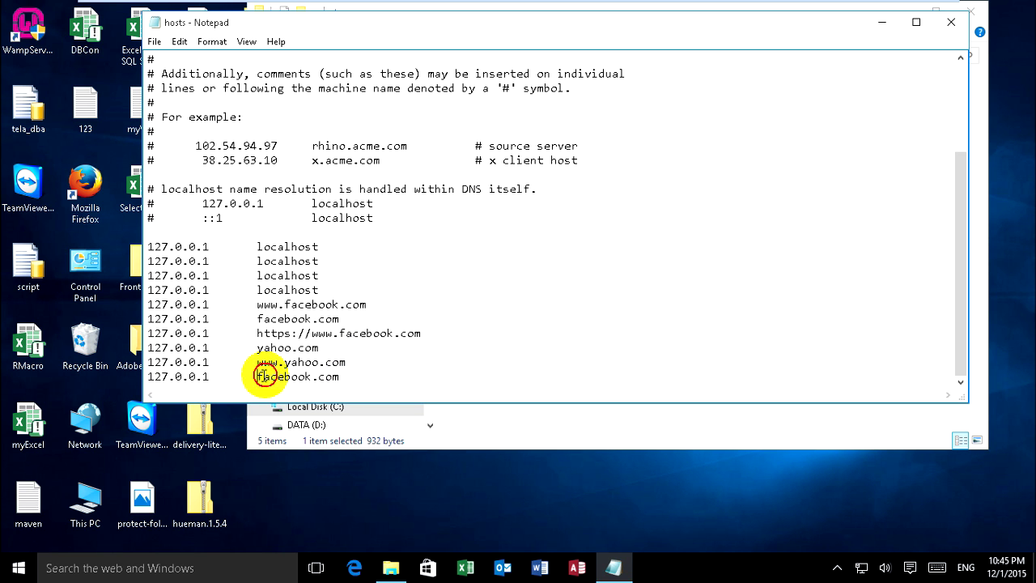
{"action": "left_click_drag", "start_coordinate": [258, 376], "coordinate": [312, 376]}
{"action": "type", "text": "htt"}
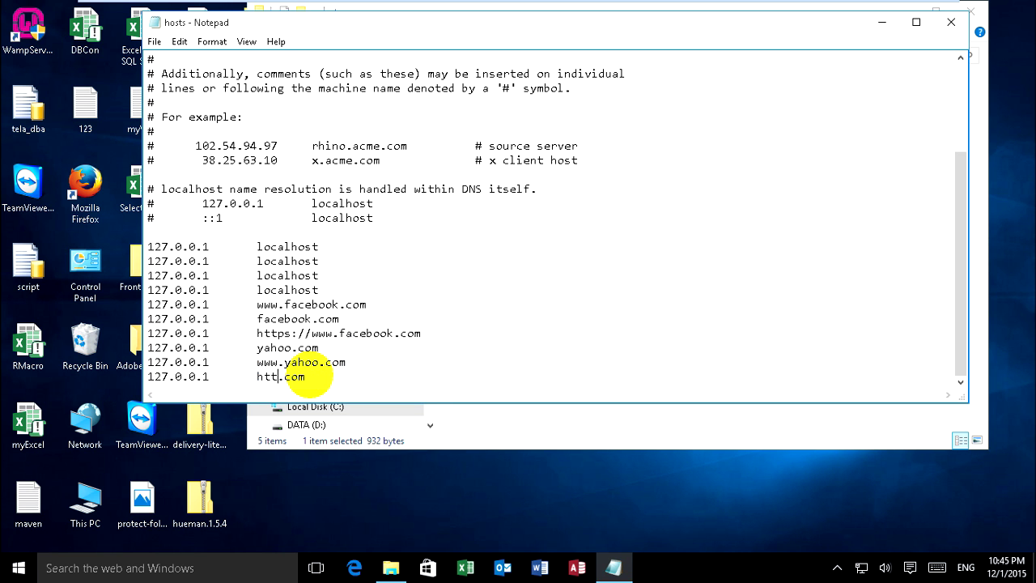
{"action": "type", "text": "ps://wwww.yahoo"}
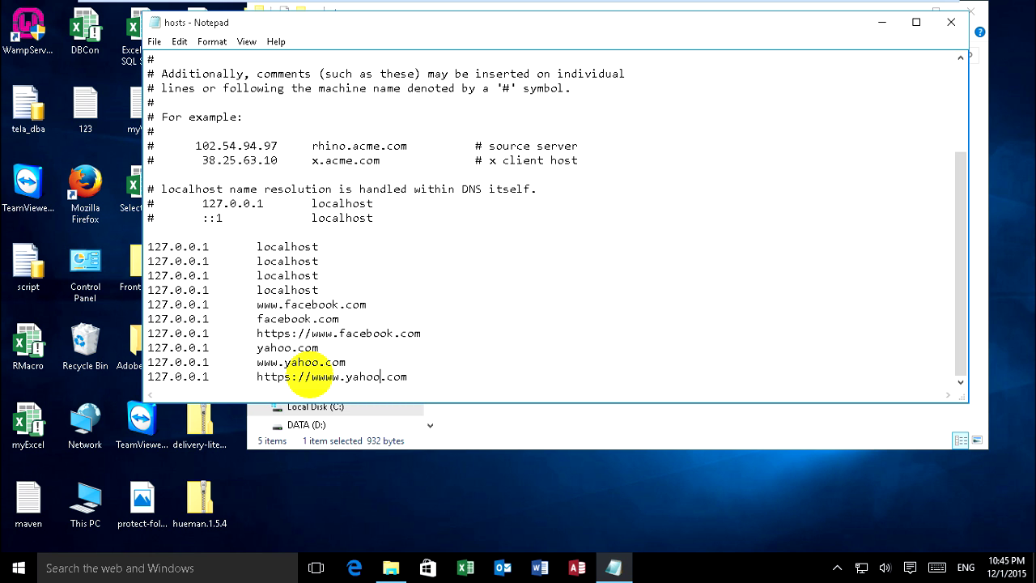
- Try to save the edited text over the existing hosts file in the etc folder, using the All Files type
{"action": "left_click", "coordinate": [154, 41]}
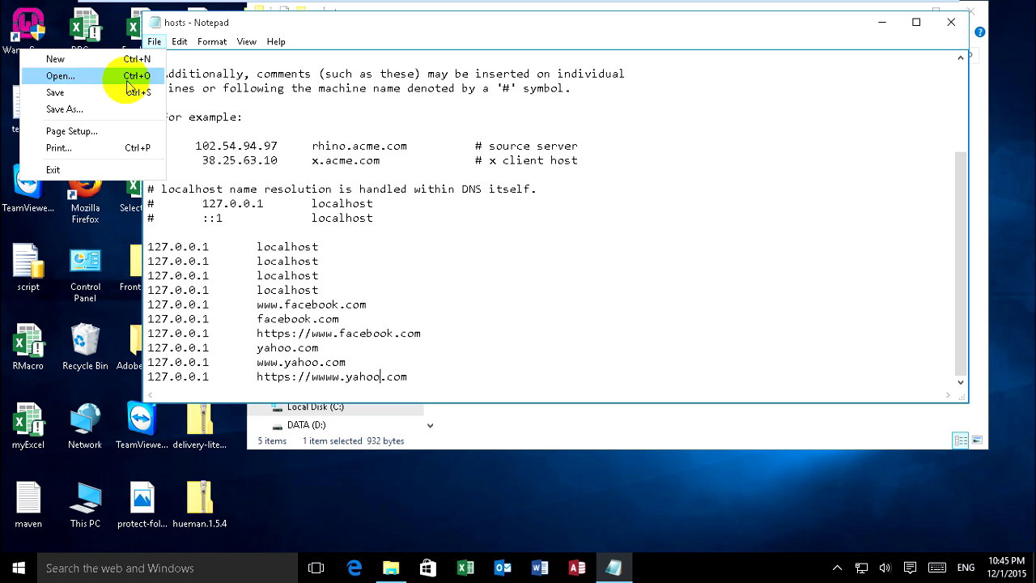
{"action": "left_click", "coordinate": [97, 94]}
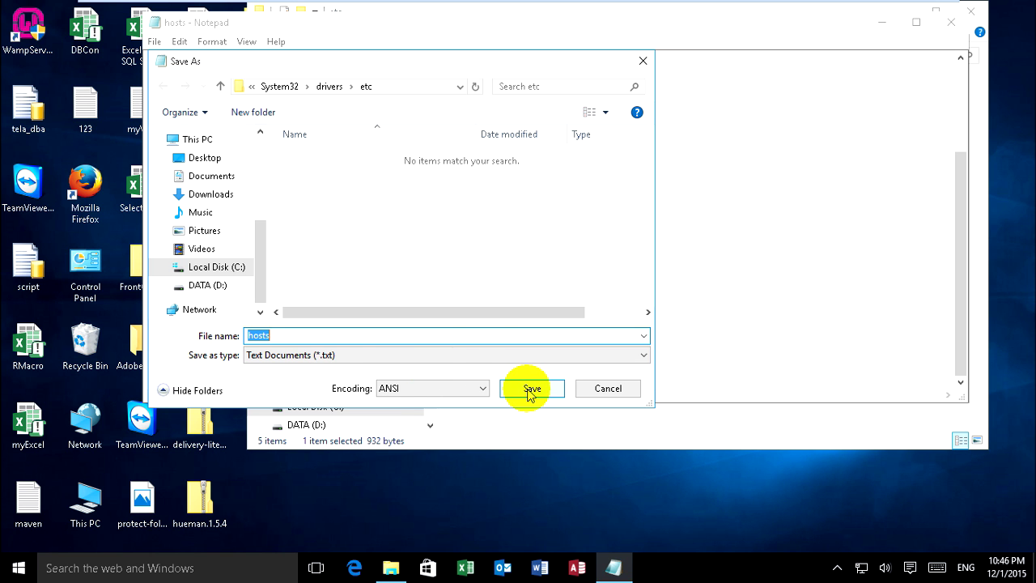
{"action": "left_click", "coordinate": [439, 354]}
{"action": "left_click", "coordinate": [267, 377]}
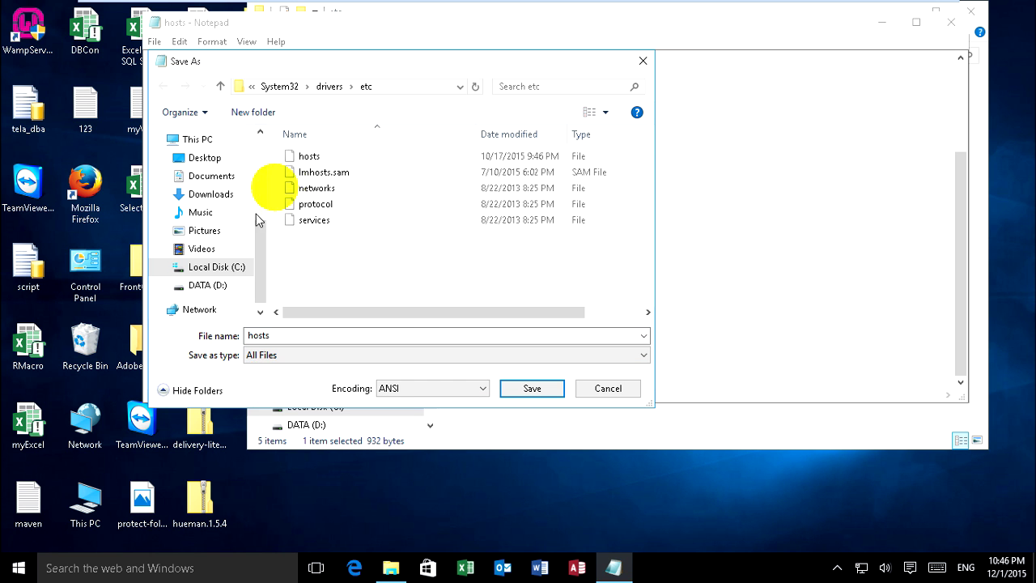
{"action": "left_click", "coordinate": [319, 156]}
{"action": "left_click", "coordinate": [527, 388]}
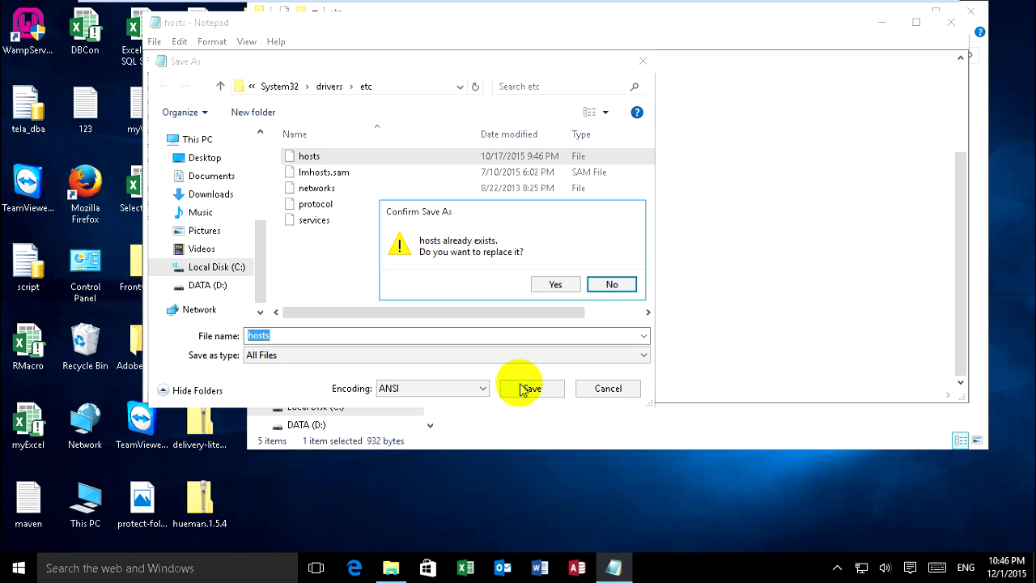
{"action": "left_click", "coordinate": [560, 287]}
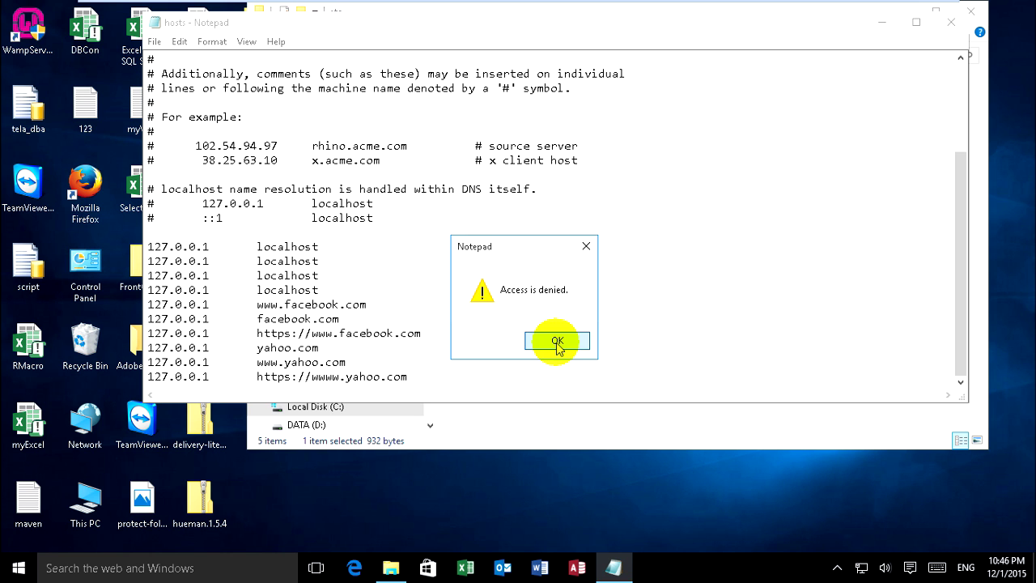
{"action": "left_click", "coordinate": [557, 342]}
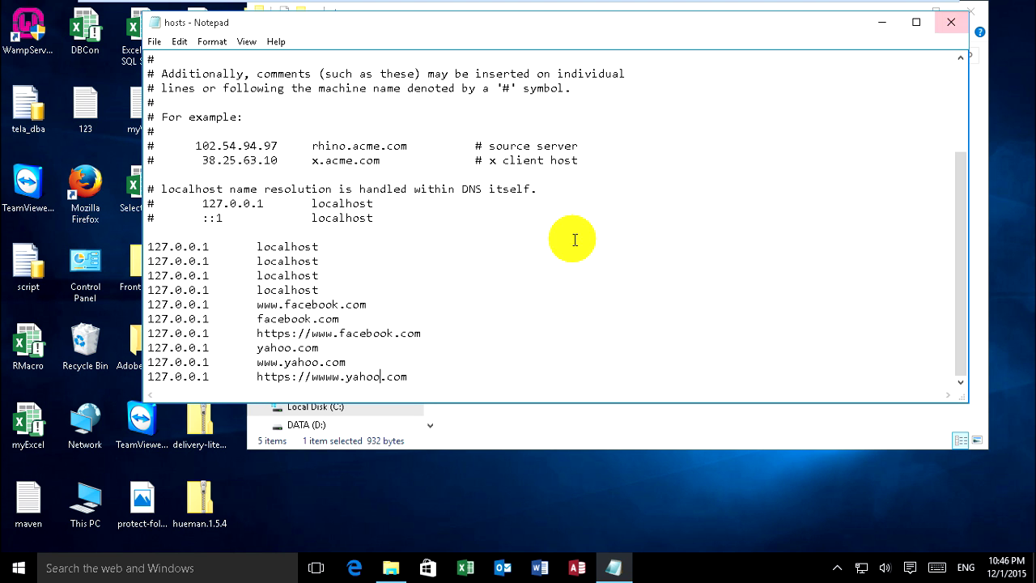
- Copy the entire text of the edited hosts file and close it without saving
{"action": "left_click", "coordinate": [494, 220]}
{"action": "key", "text": "ctrl+a"}
{"action": "key", "text": "ctrl+c"}
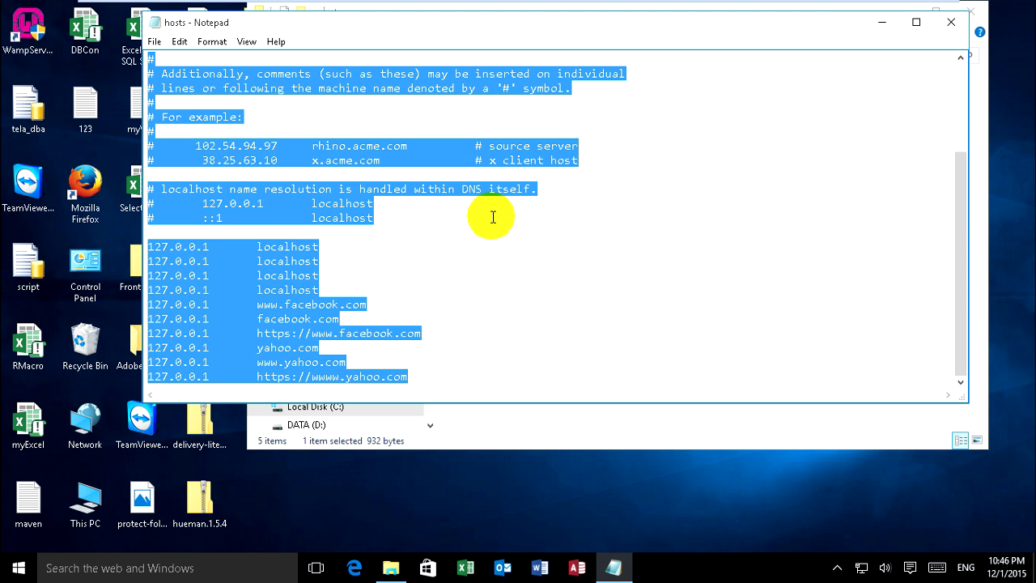
{"action": "left_click", "coordinate": [944, 31]}
{"action": "left_click", "coordinate": [539, 298]}
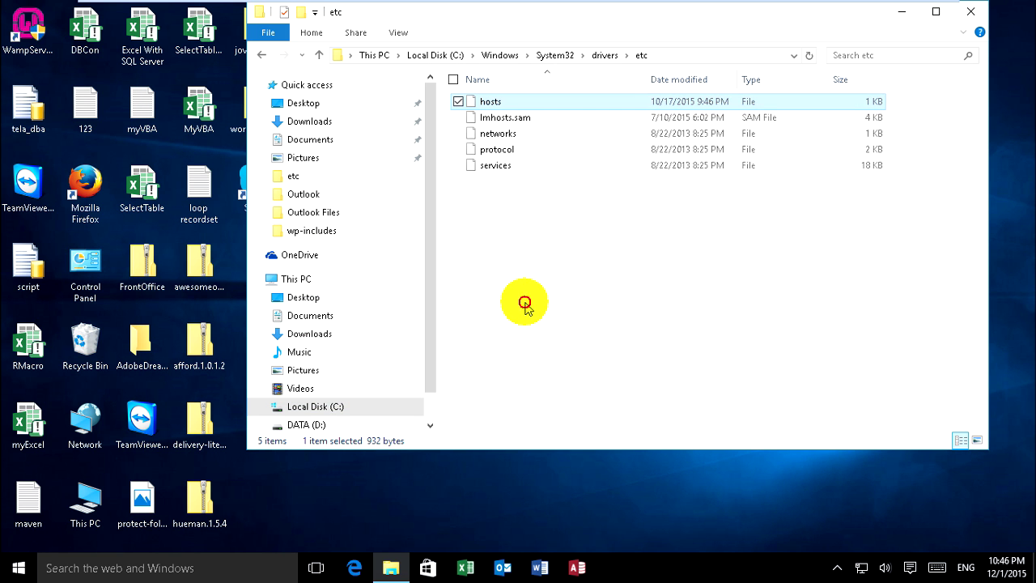
{"action": "left_click", "coordinate": [522, 300]}
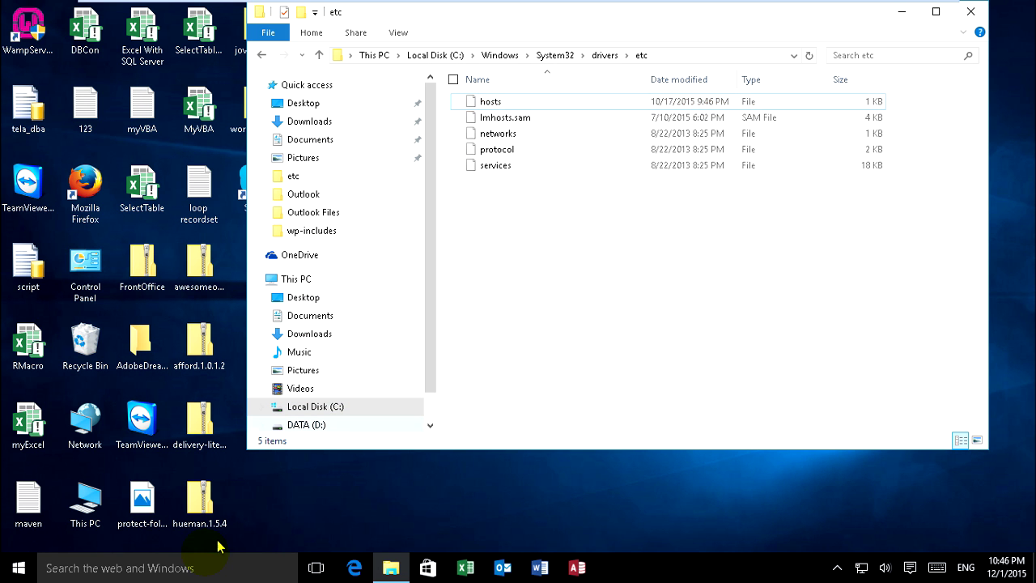
- Search Windows for notepad, run it as administrator and allow it to make changes to the PC
{"action": "left_click", "coordinate": [115, 565]}
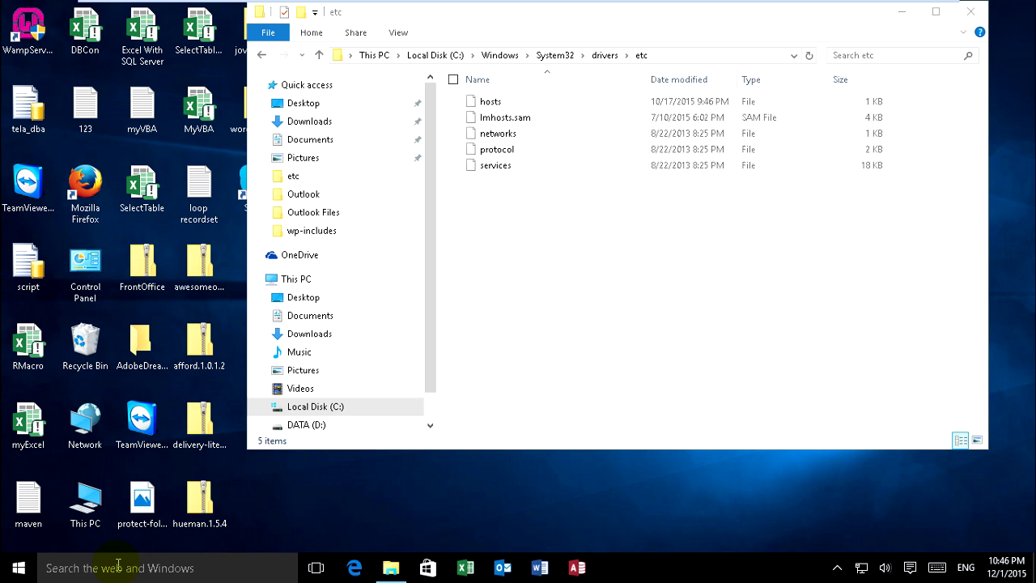
{"action": "type", "text": "n"}
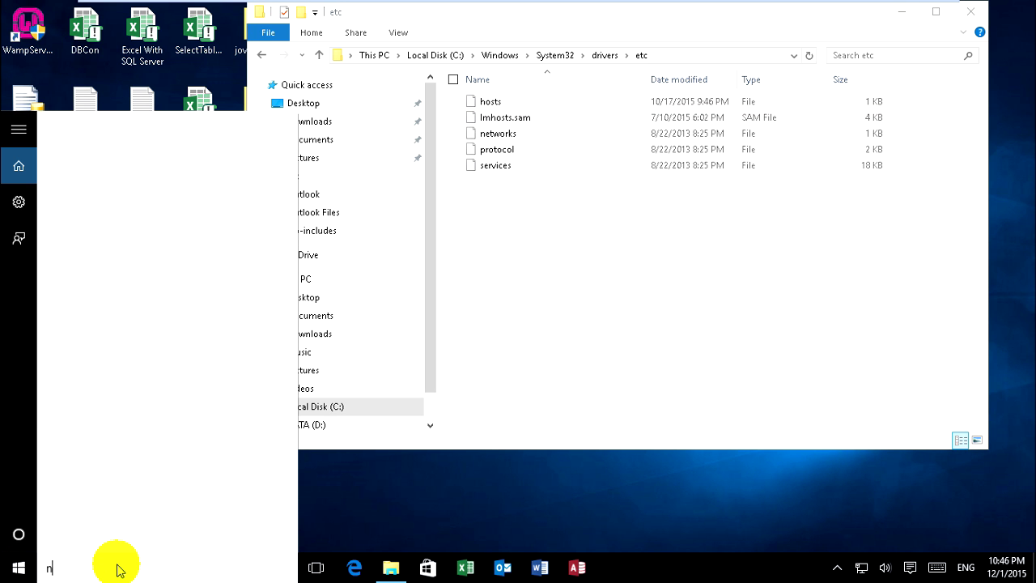
{"action": "type", "text": "otepad"}
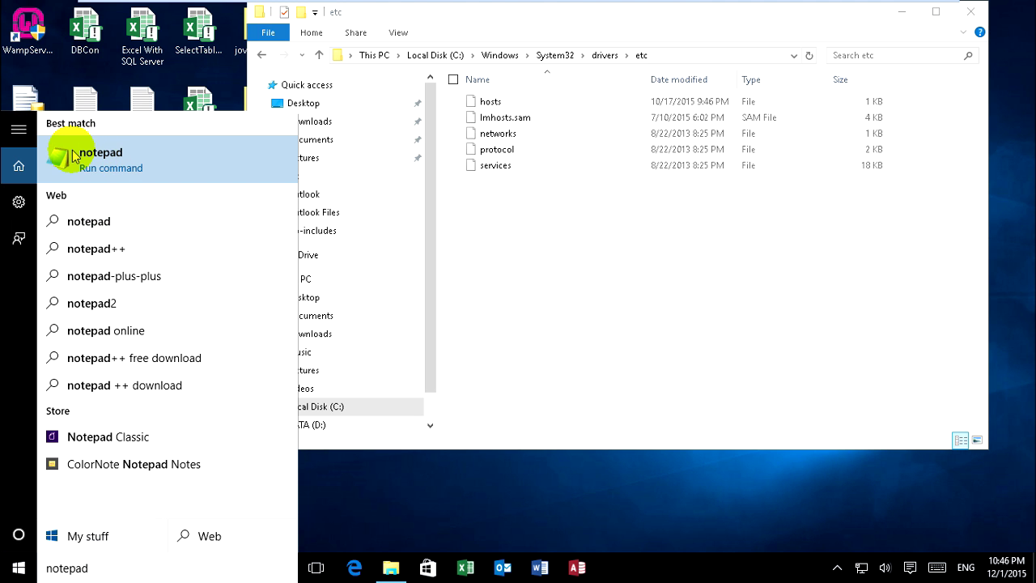
{"action": "right_click", "coordinate": [74, 157]}
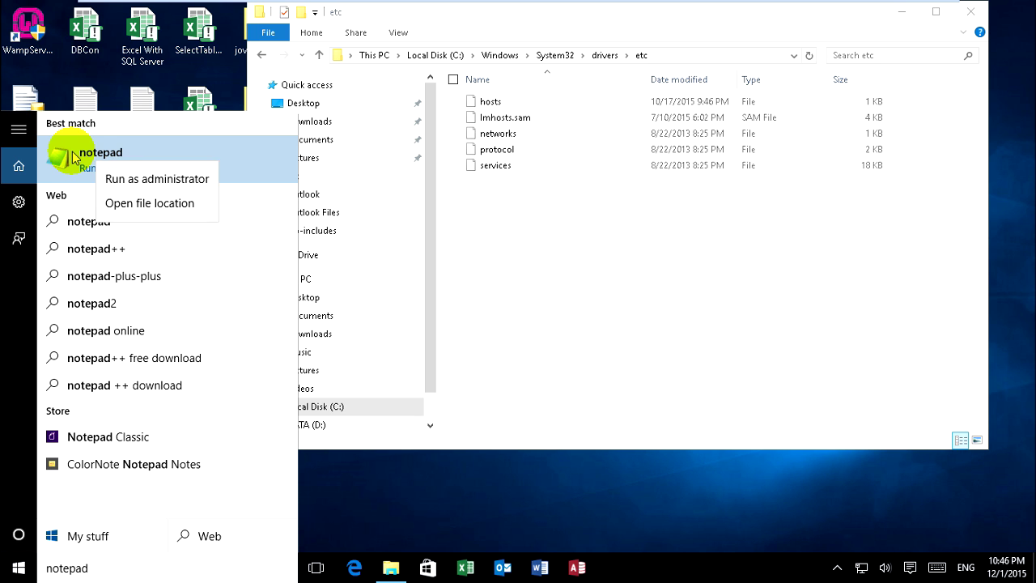
{"action": "left_click", "coordinate": [150, 182]}
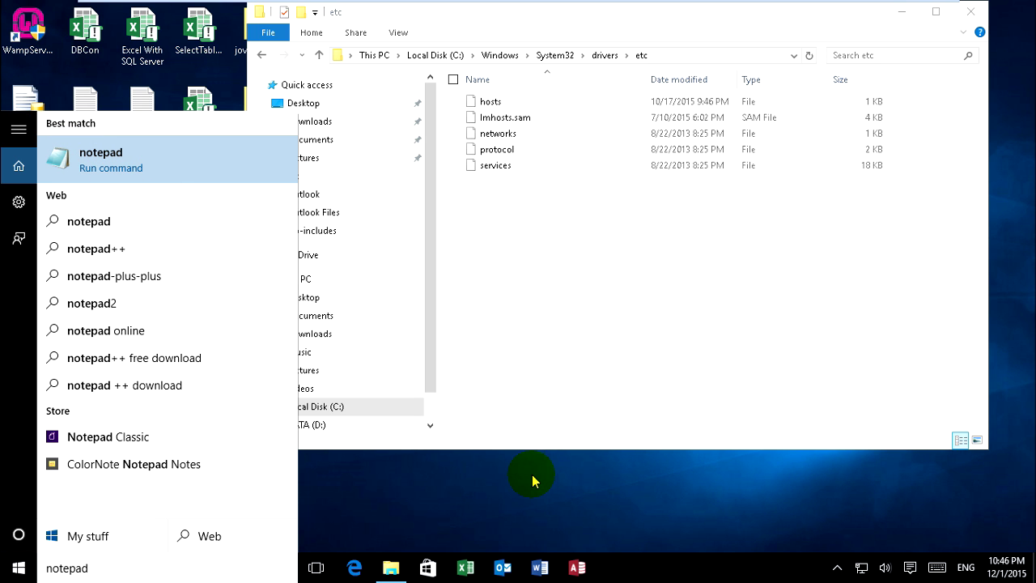
{"action": "left_click", "coordinate": [92, 154]}
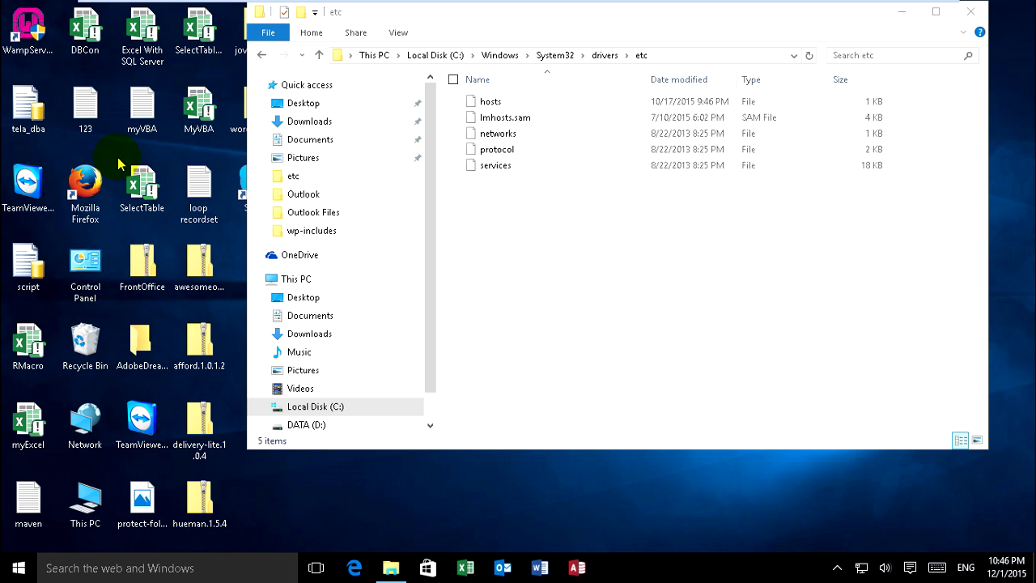
{"action": "right_click", "coordinate": [160, 159]}
{"action": "left_click", "coordinate": [81, 203]}
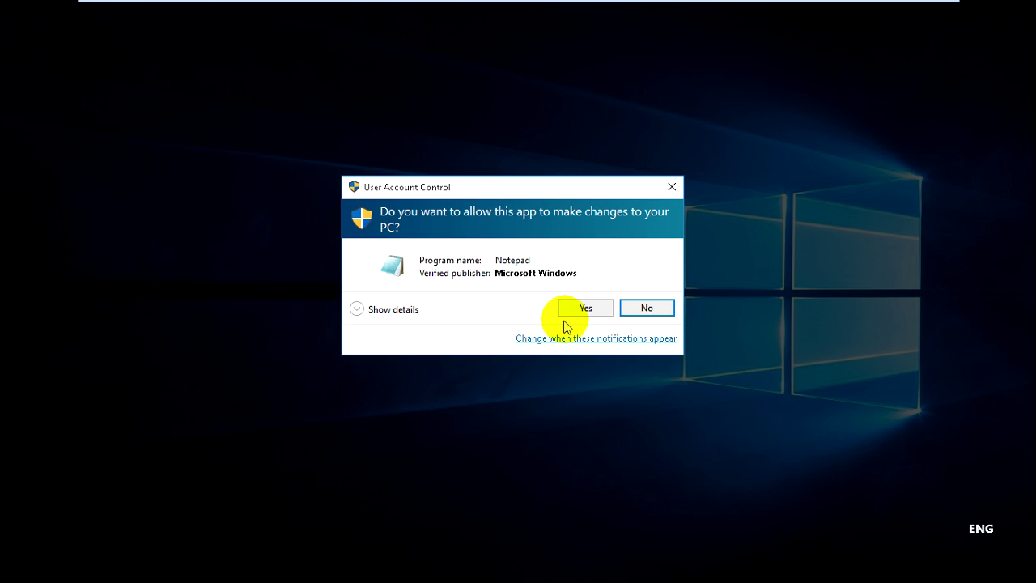
{"action": "left_click", "coordinate": [583, 303]}
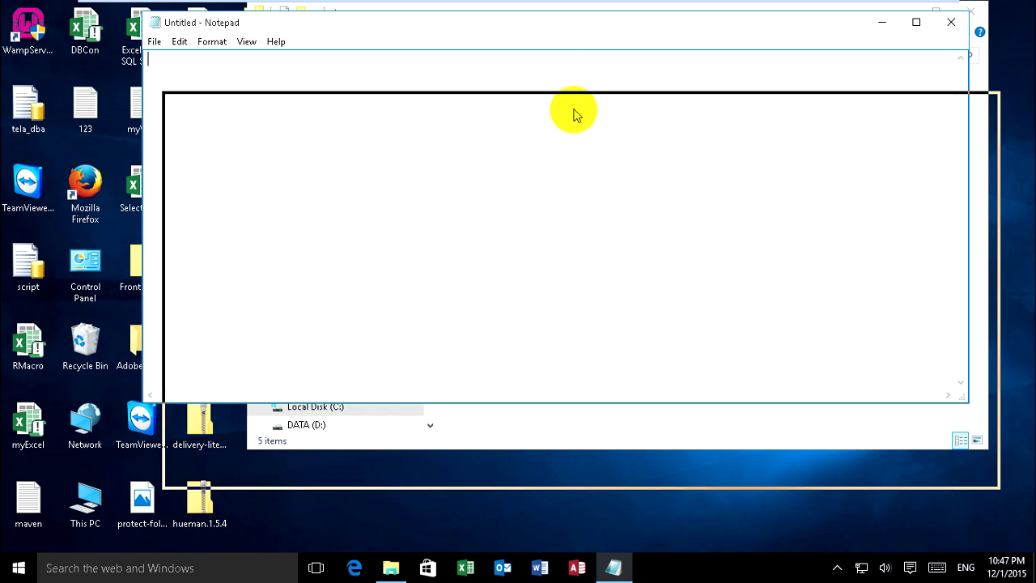
- Paste the copied text into the blank document, save it as All Files over hosts in the etc folder, and close it
{"action": "key", "text": "ctrl+v"}
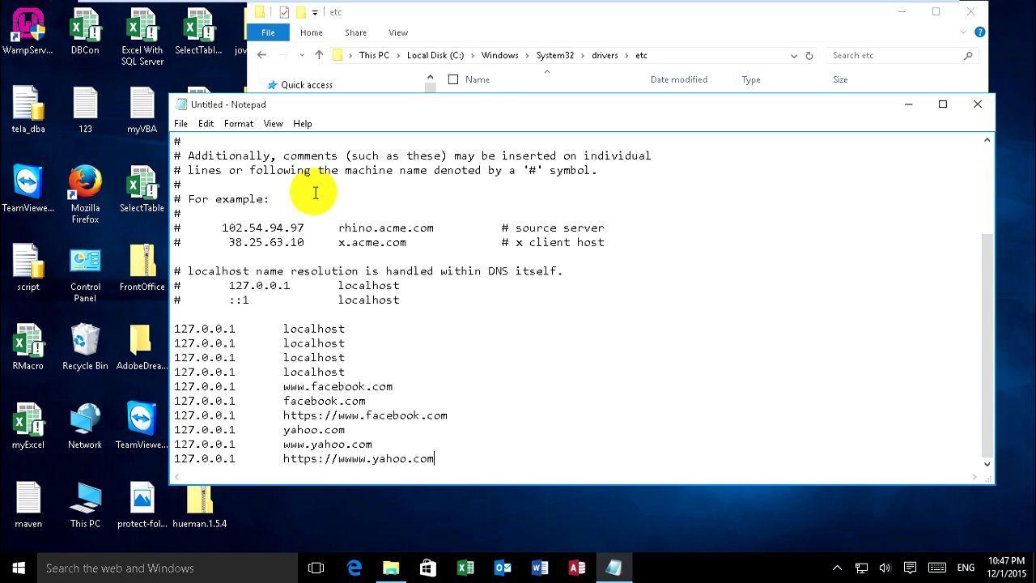
{"action": "left_click", "coordinate": [180, 123]}
{"action": "left_click", "coordinate": [139, 177]}
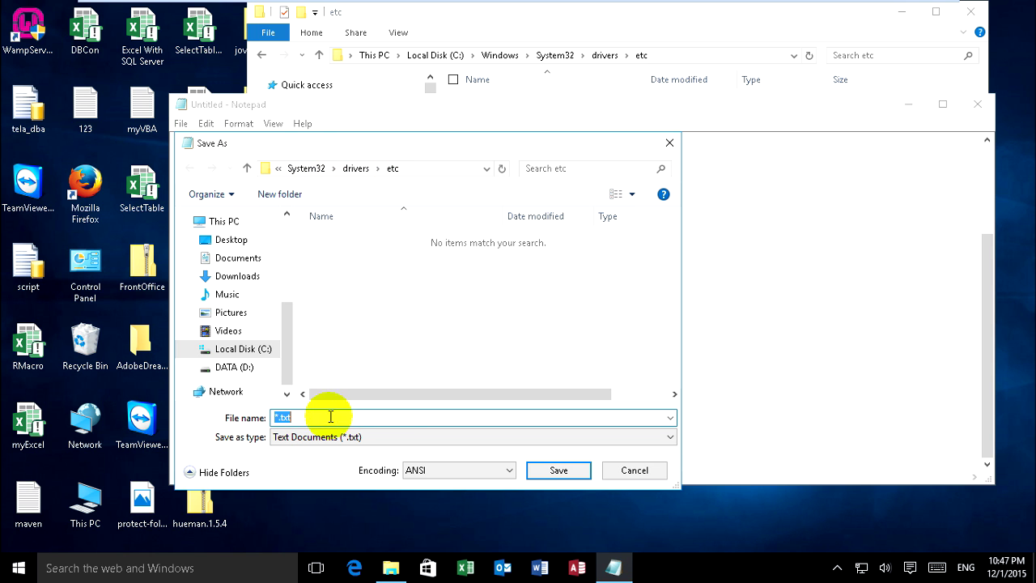
{"action": "left_click", "coordinate": [407, 436]}
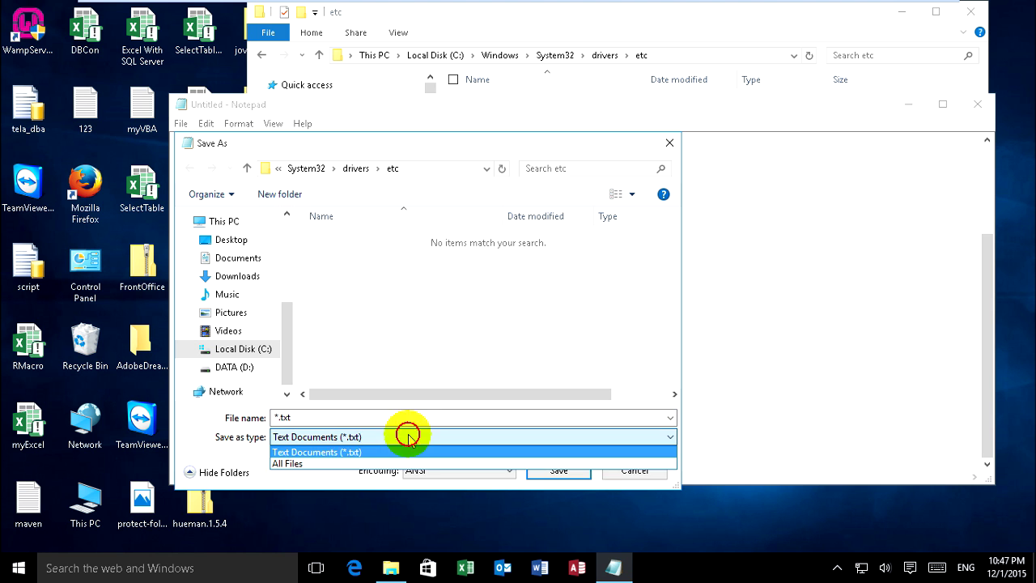
{"action": "left_click", "coordinate": [311, 465]}
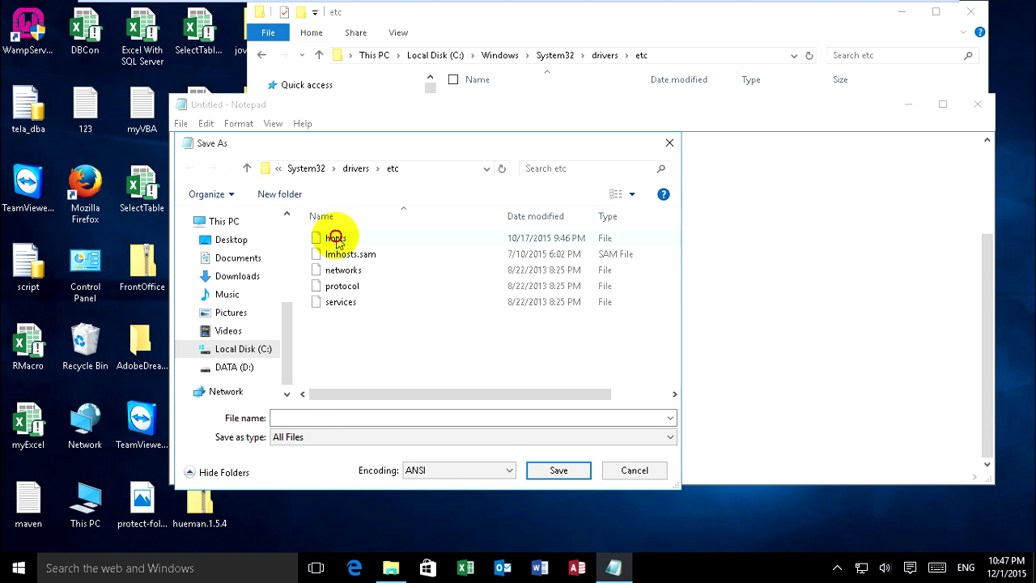
{"action": "left_click", "coordinate": [336, 240]}
{"action": "left_click", "coordinate": [558, 470]}
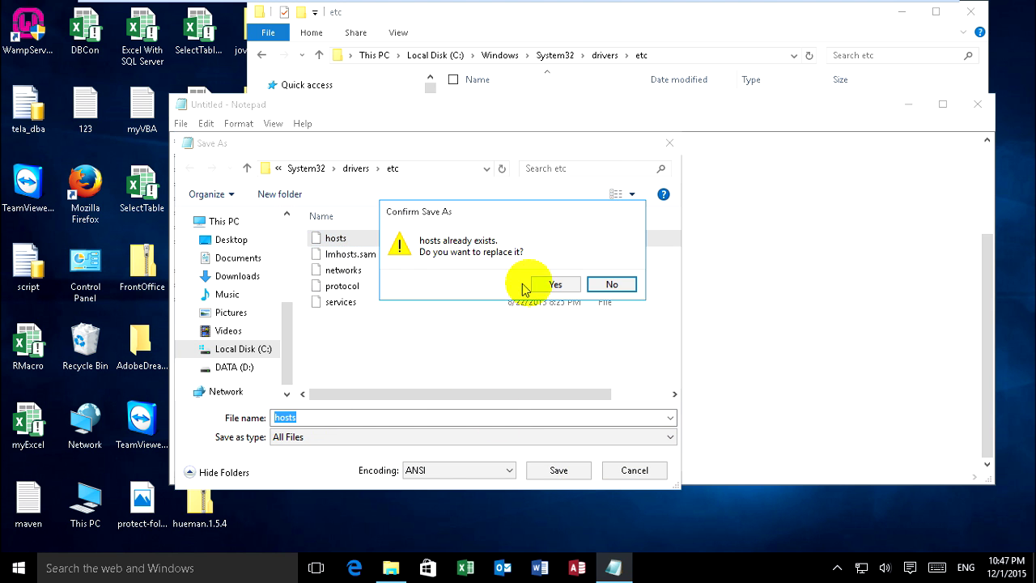
{"action": "left_click", "coordinate": [552, 284]}
{"action": "left_click", "coordinate": [975, 105]}
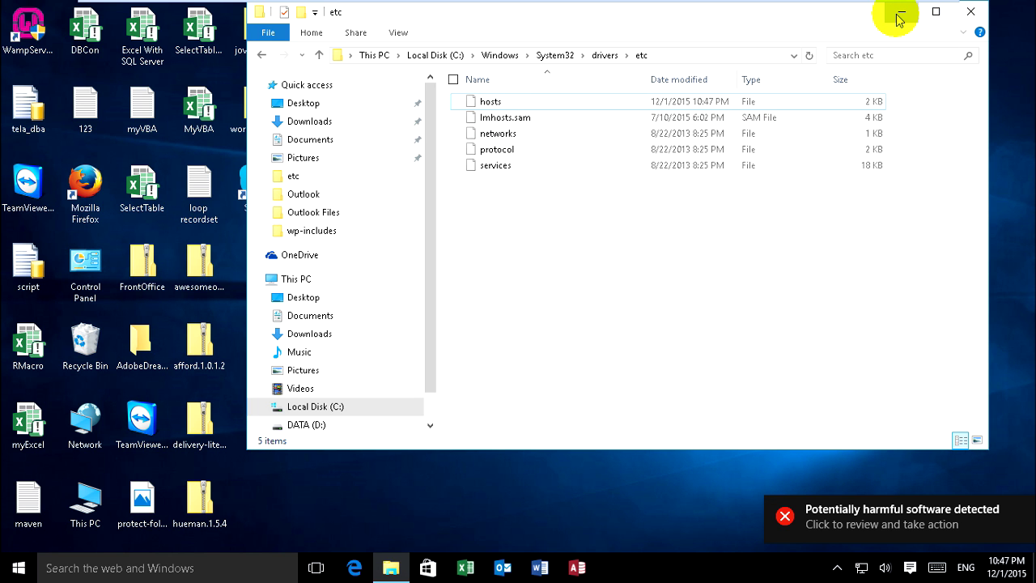
- Minimize the etc folder window, switch to Mozilla Firefox and load facebook.com to test the block
{"action": "left_click", "coordinate": [900, 13]}
{"action": "left_click", "coordinate": [1013, 511]}
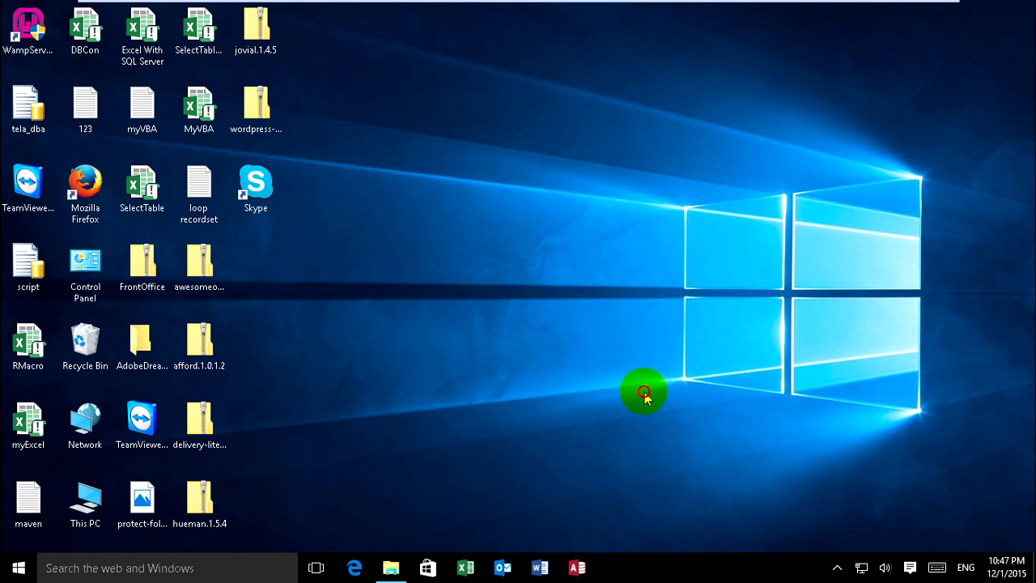
{"action": "left_click", "coordinate": [89, 201]}
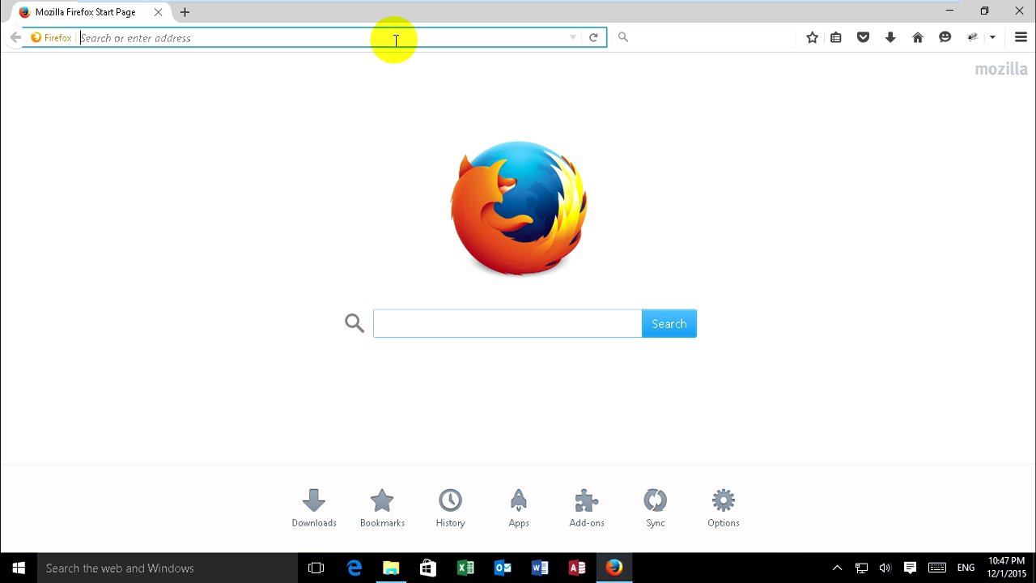
{"action": "type", "text": "facebook.com/"}
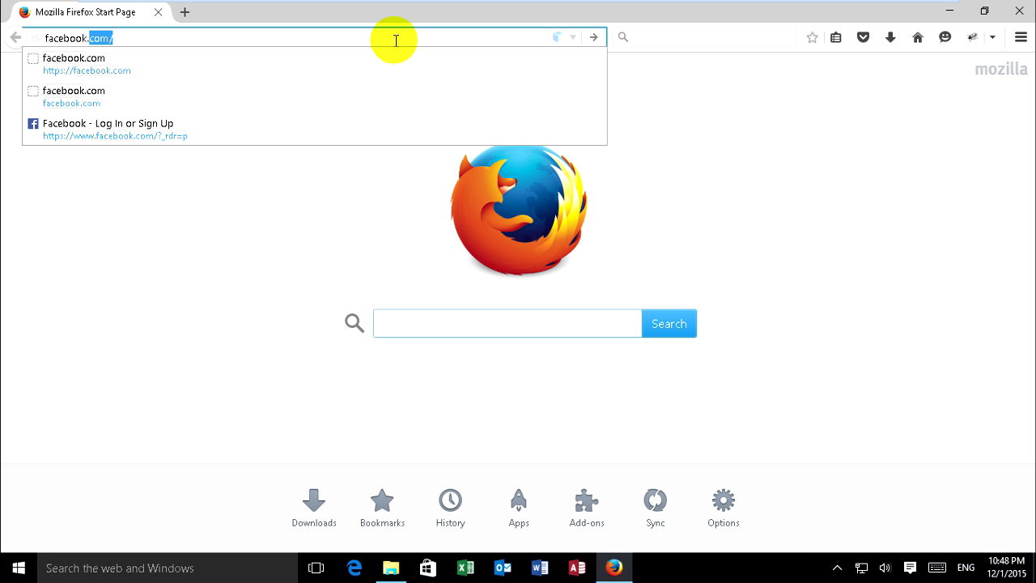
{"action": "key", "text": "Return"}
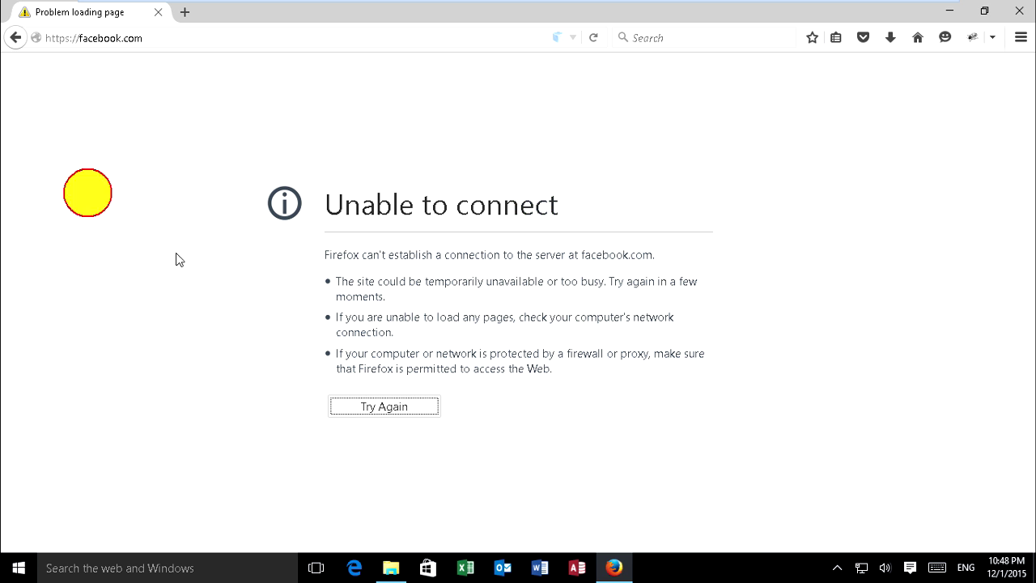
{"action": "left_click", "coordinate": [154, 37]}
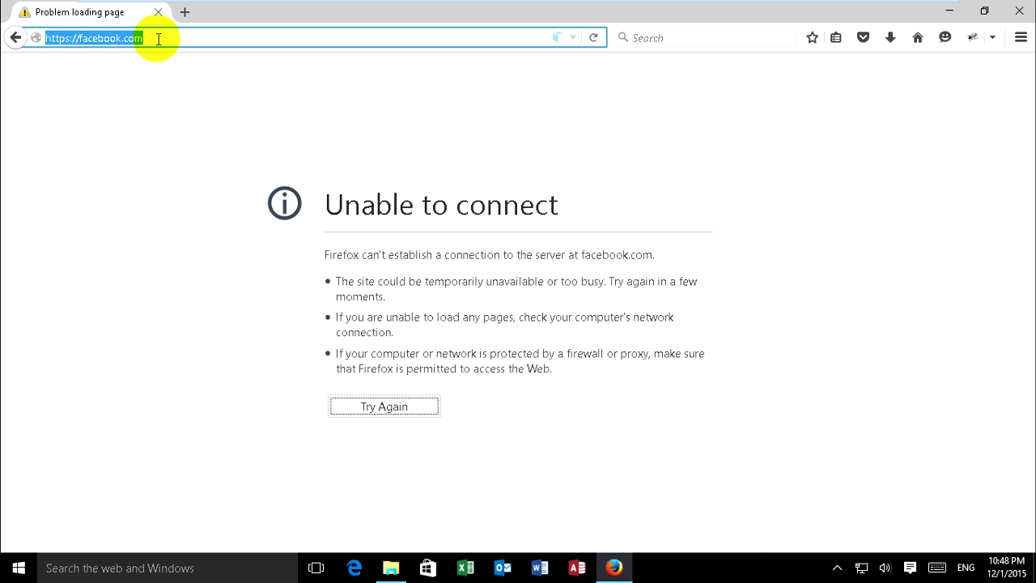
{"action": "type", "text": "www.face"}
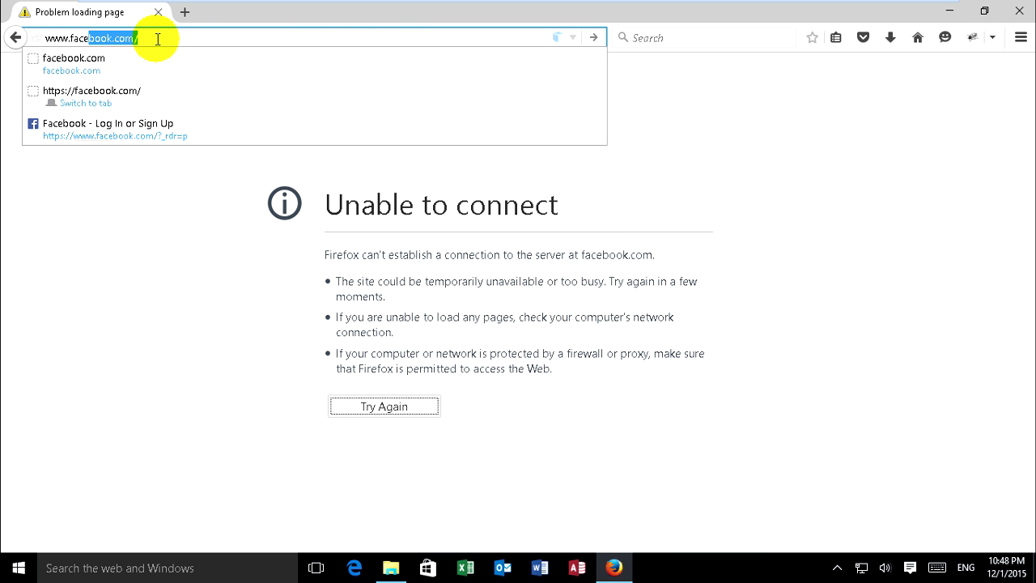
{"action": "key", "text": "Return"}
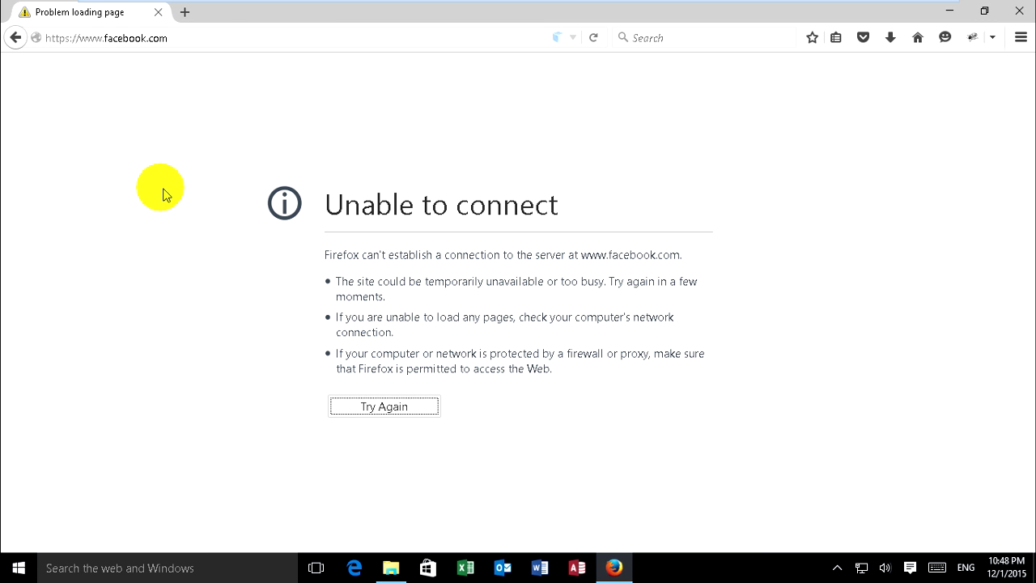
- Load google in the same tab as an unblocked comparison, and load yahoo.com to test its block
{"action": "left_click", "coordinate": [289, 39]}
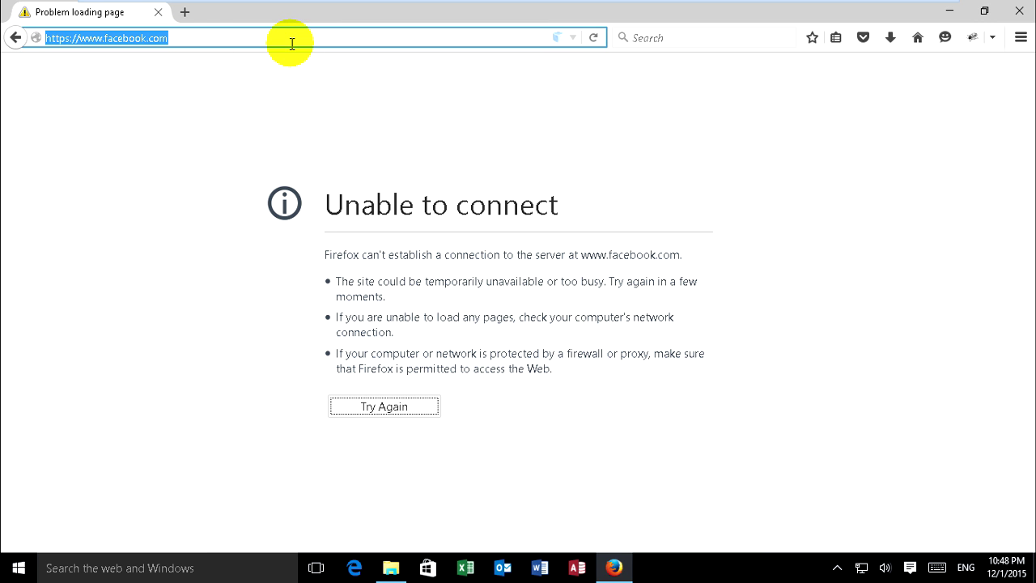
{"action": "type", "text": "google"}
{"action": "key", "text": "Return"}
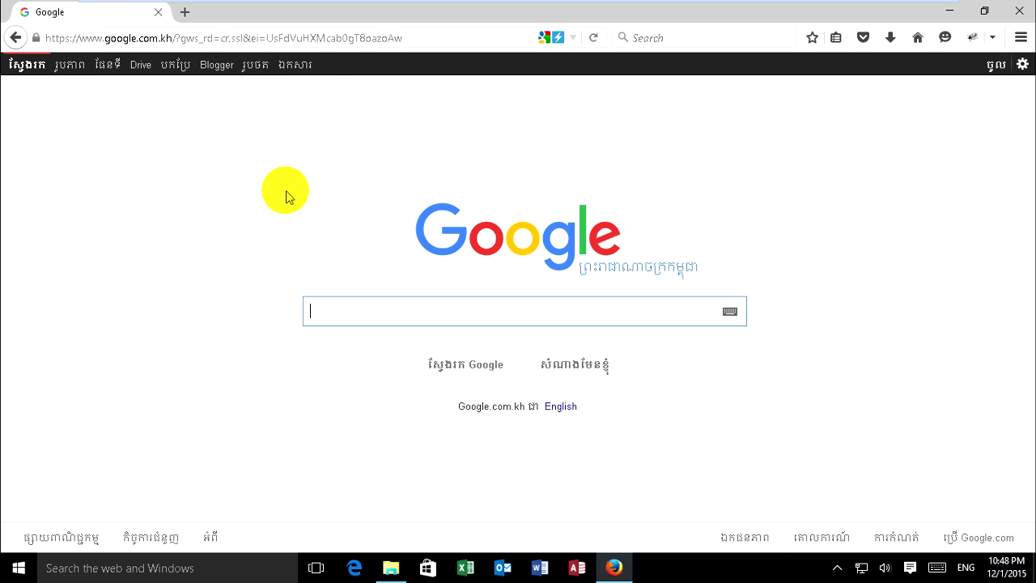
{"action": "left_click", "coordinate": [339, 36]}
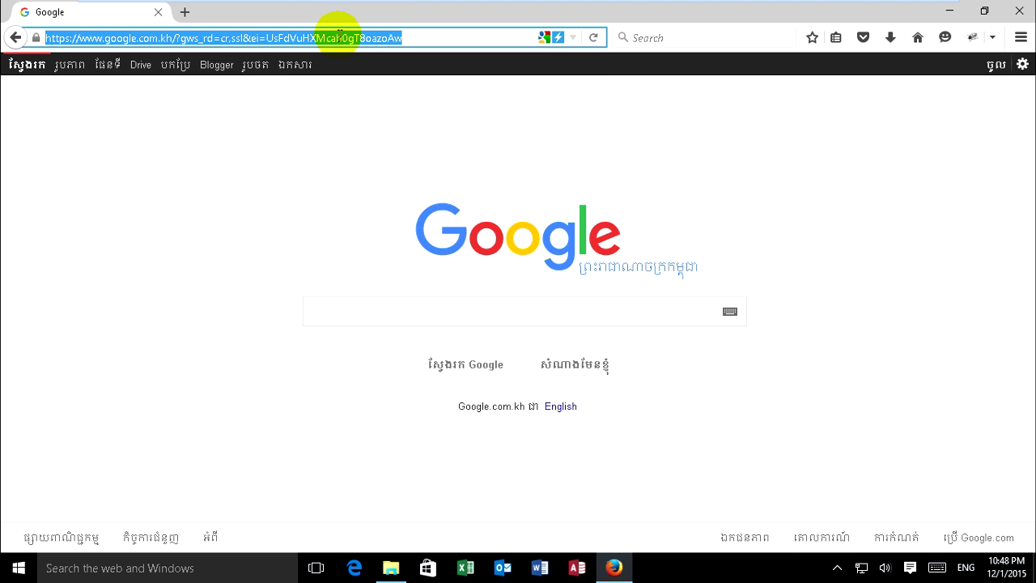
{"action": "type", "text": "yahoo.com"}
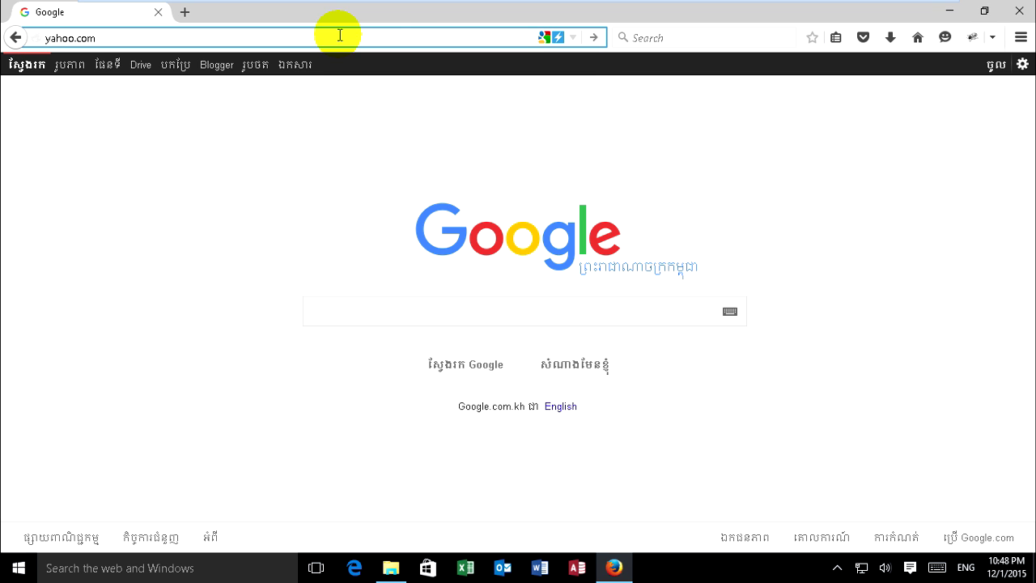
{"action": "key", "text": "Return"}
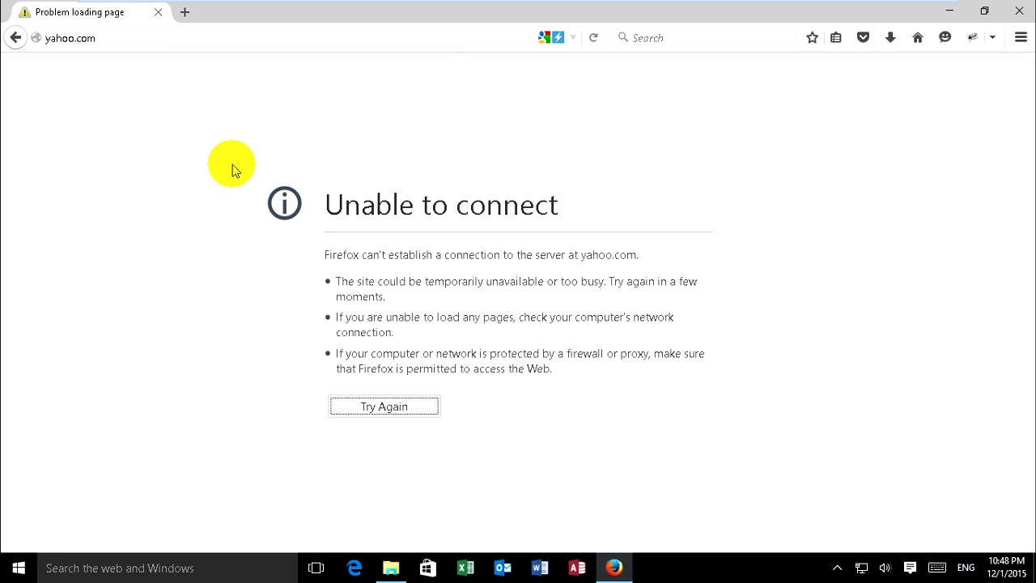
- Close the browser, bring back the etc folder window and select the hosts file
{"action": "left_click", "coordinate": [1021, 11]}
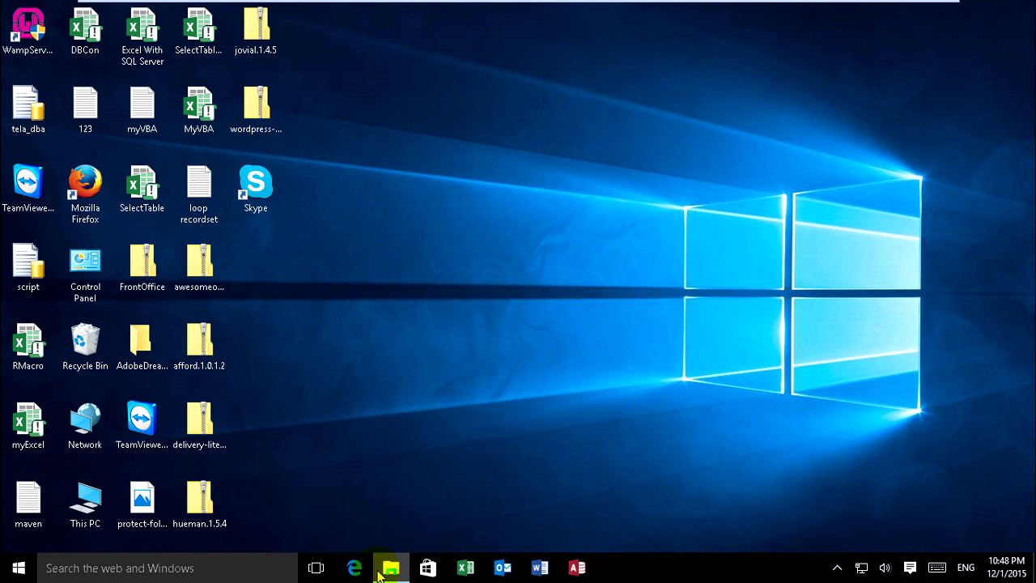
{"action": "left_click", "coordinate": [392, 568]}
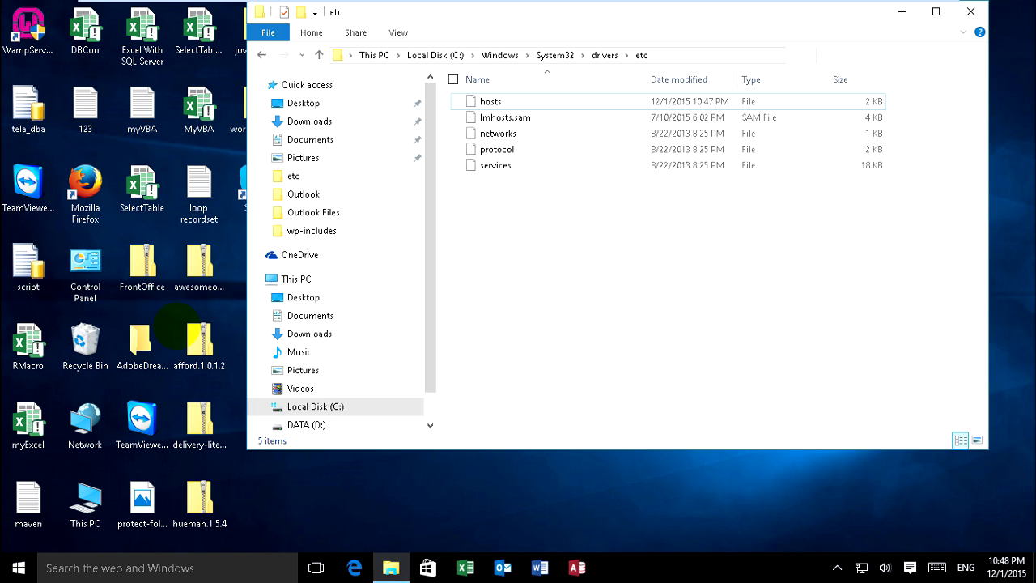
{"action": "left_click", "coordinate": [666, 56]}
{"action": "left_click", "coordinate": [439, 104]}
{"action": "left_click", "coordinate": [491, 103]}
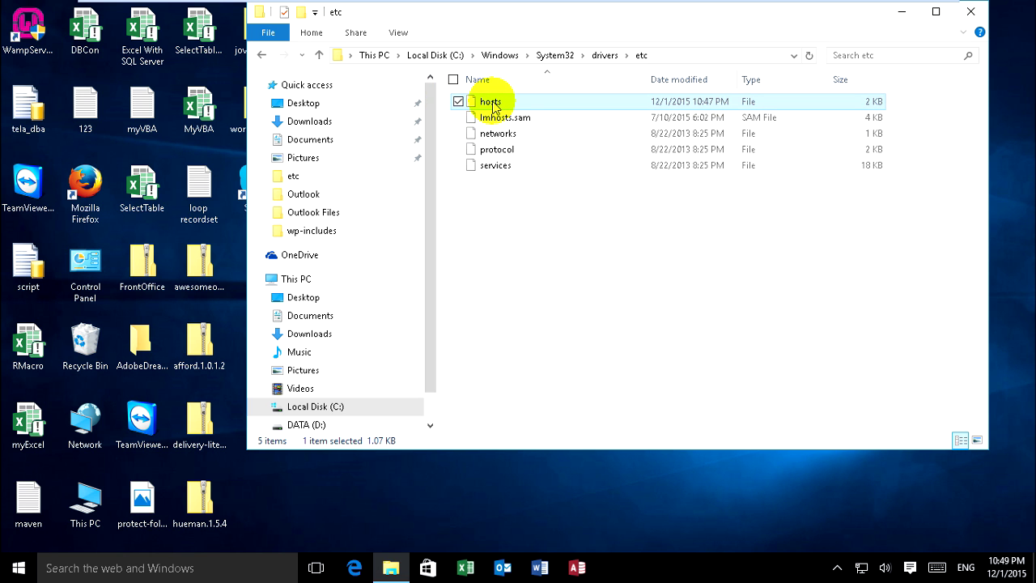
{"action": "right_click", "coordinate": [492, 106]}
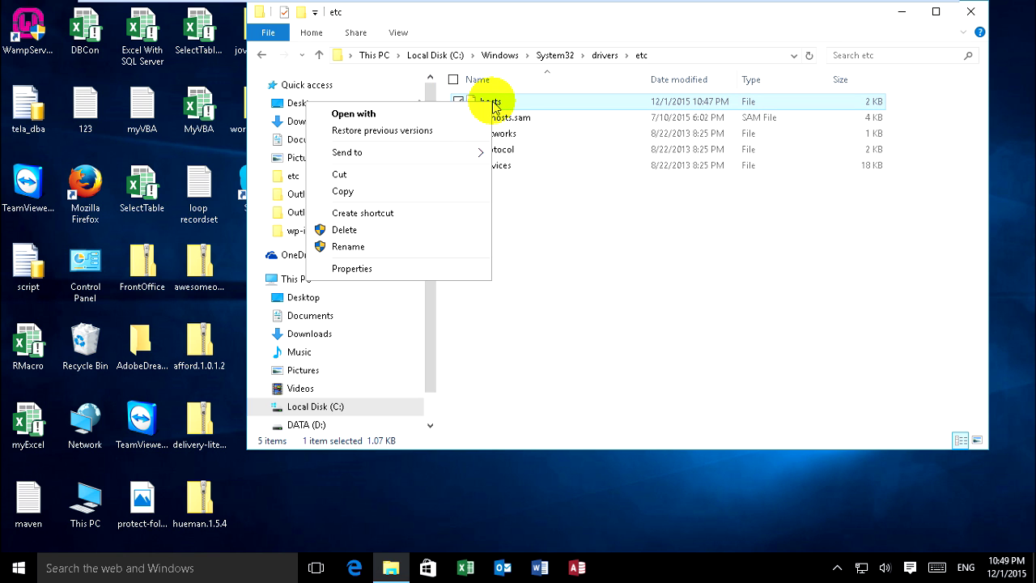
{"action": "left_click", "coordinate": [537, 266]}
- Search Windows for notepad, run it as administrator and allow it to make changes to the PC
{"action": "left_click", "coordinate": [203, 568]}
{"action": "left_click", "coordinate": [208, 571]}
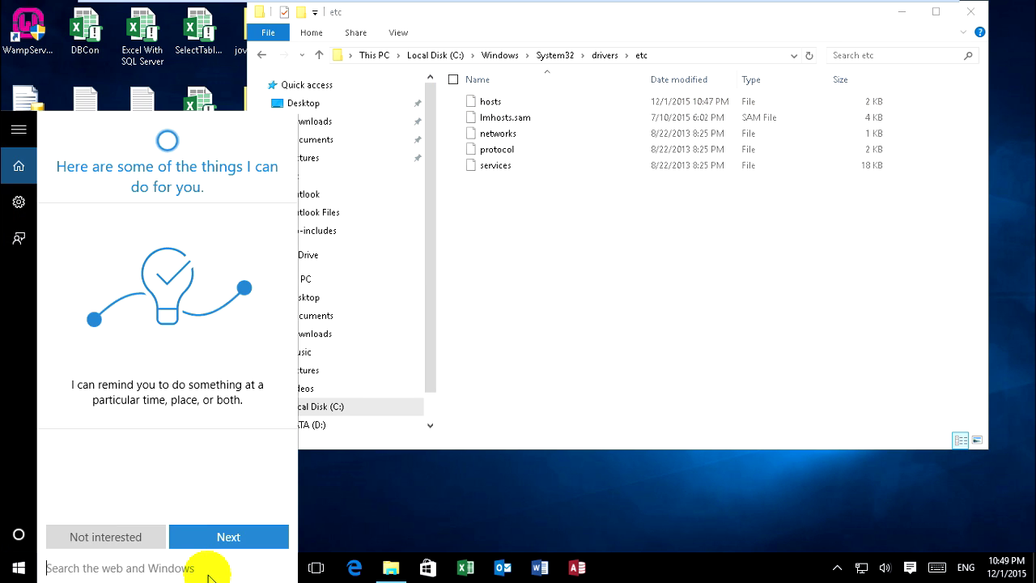
{"action": "type", "text": "n"}
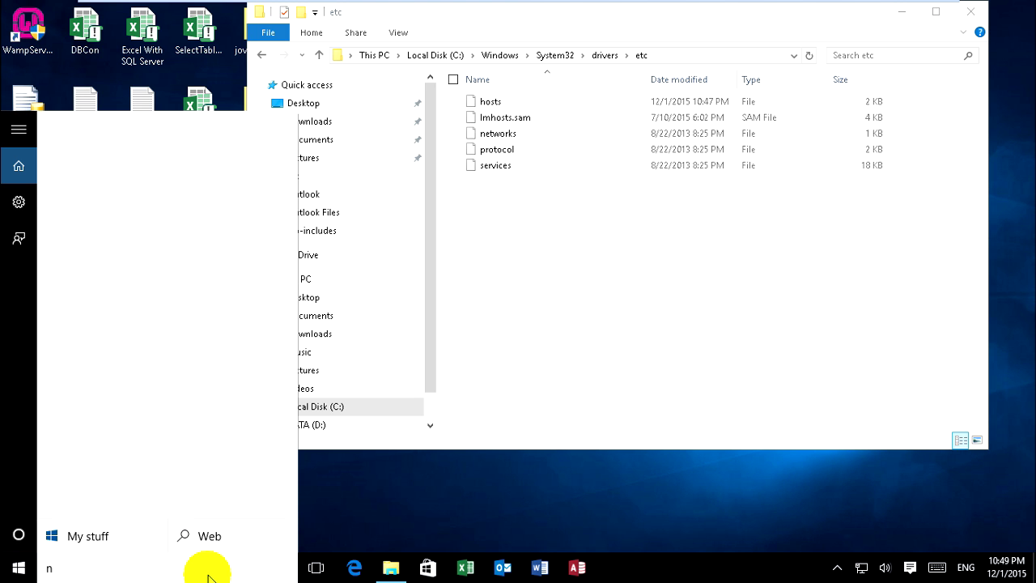
{"action": "type", "text": "ot"}
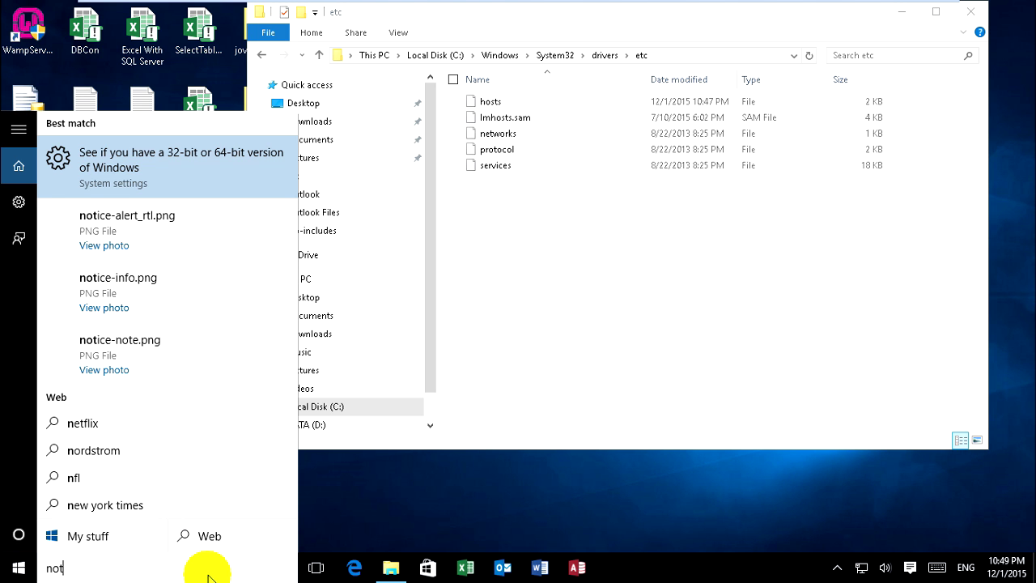
{"action": "type", "text": "epad"}
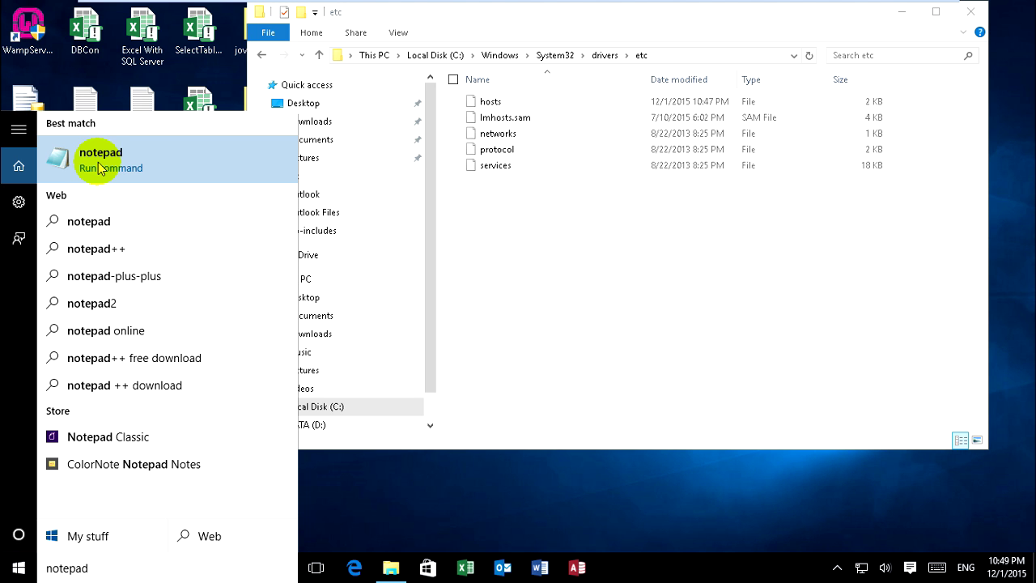
{"action": "right_click", "coordinate": [99, 168]}
{"action": "left_click", "coordinate": [89, 178]}
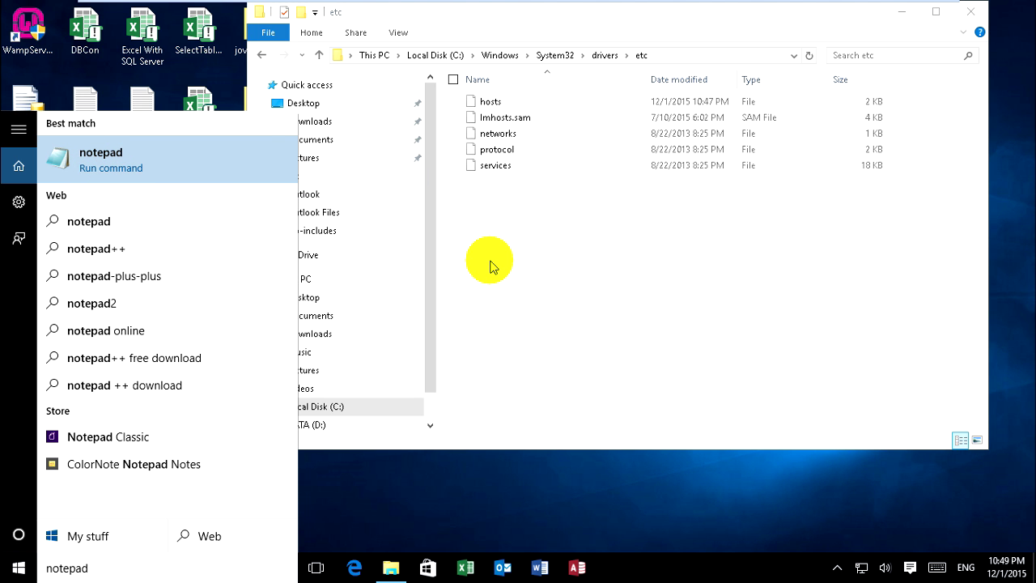
{"action": "right_click", "coordinate": [474, 482]}
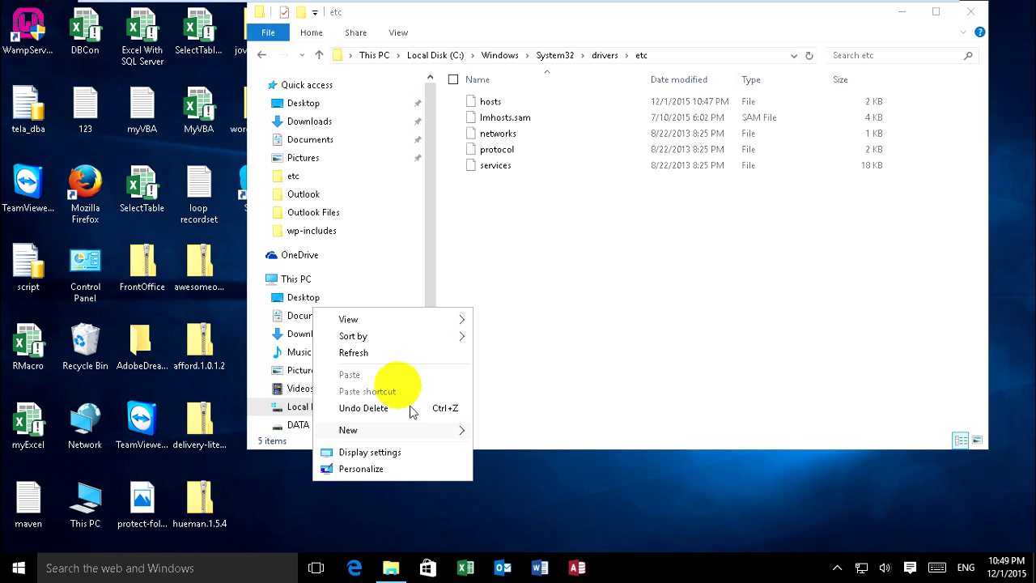
{"action": "left_click", "coordinate": [392, 356]}
{"action": "right_click", "coordinate": [477, 493]}
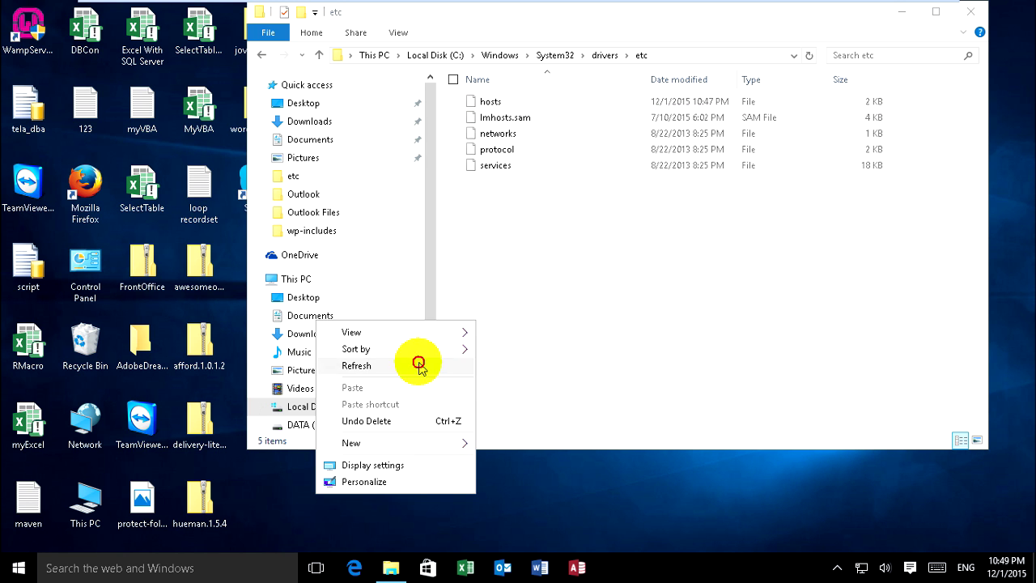
{"action": "left_click", "coordinate": [419, 365]}
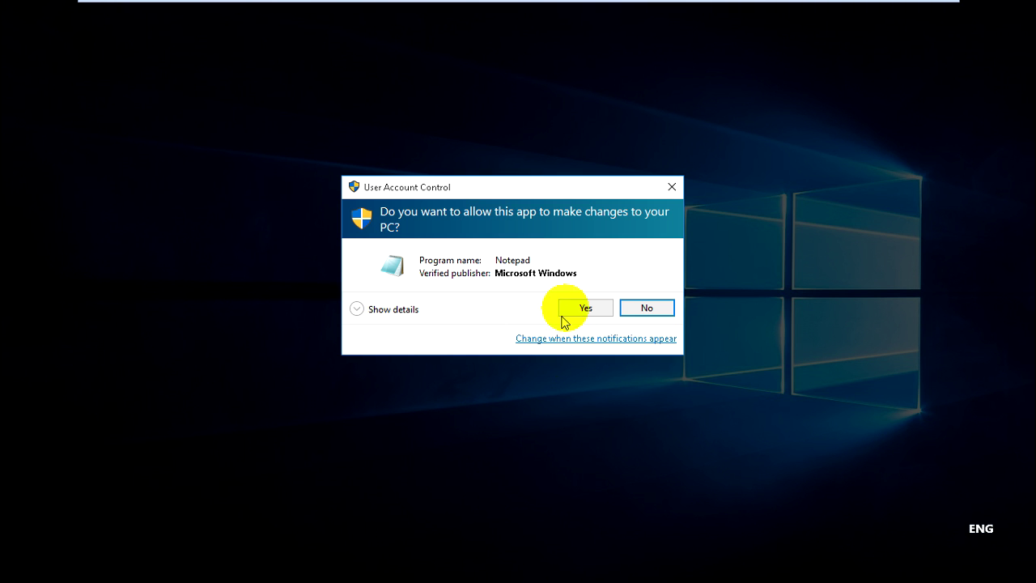
{"action": "left_click", "coordinate": [564, 316]}
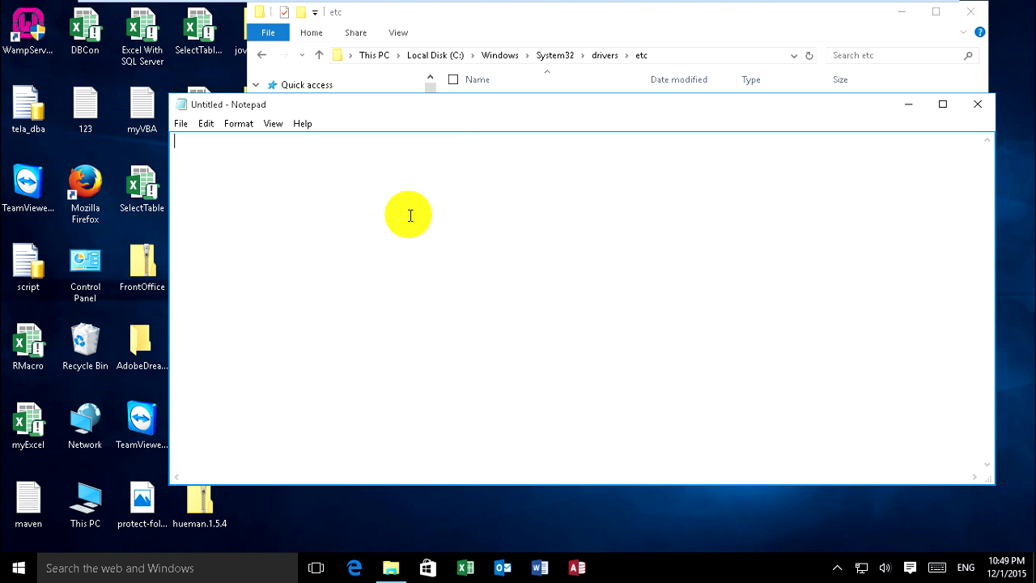
- Try to load the hosts file from the etc folder directly into the blank Notepad window
{"action": "left_click_drag", "start_coordinate": [451, 113], "coordinate": [384, 154]}
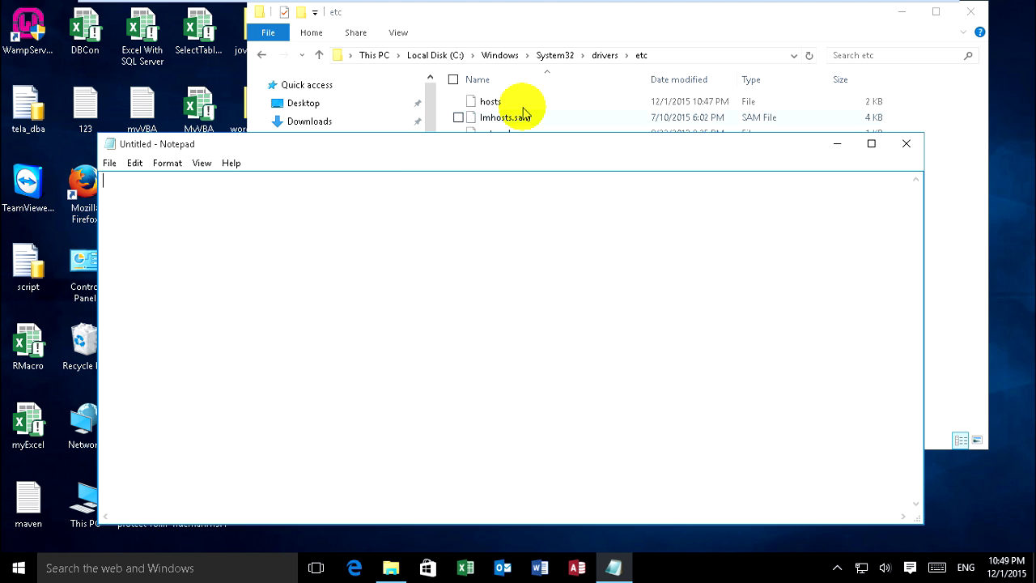
{"action": "left_click", "coordinate": [504, 103]}
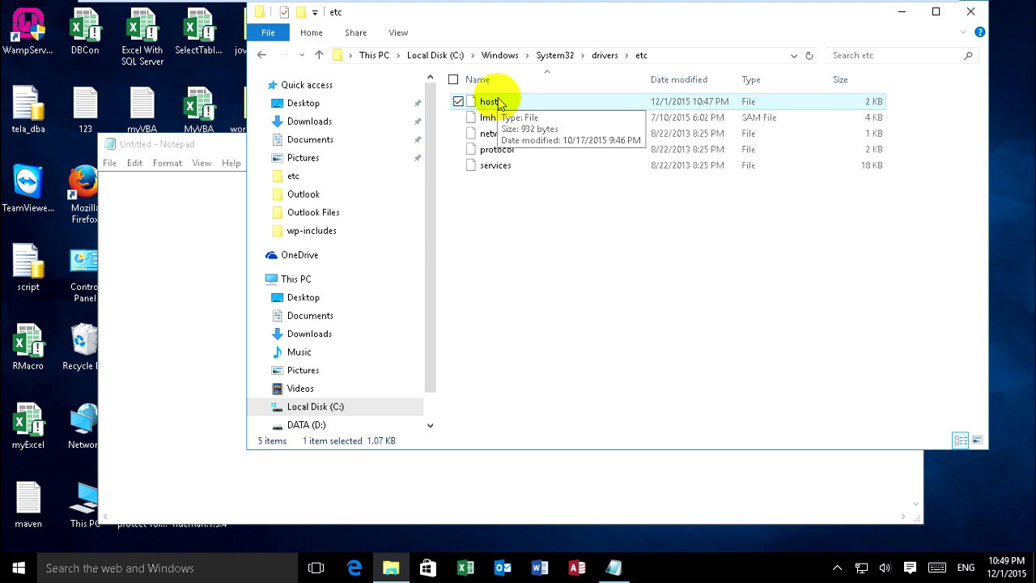
{"action": "left_click_drag", "start_coordinate": [508, 103], "coordinate": [182, 265]}
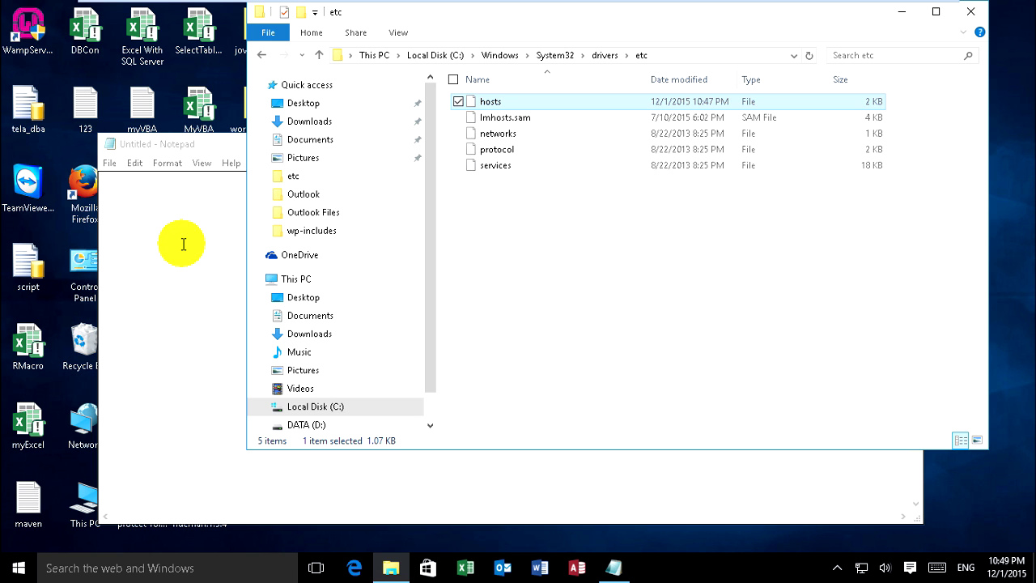
{"action": "left_click", "coordinate": [183, 240]}
{"action": "left_click_drag", "start_coordinate": [490, 101], "coordinate": [439, 245]}
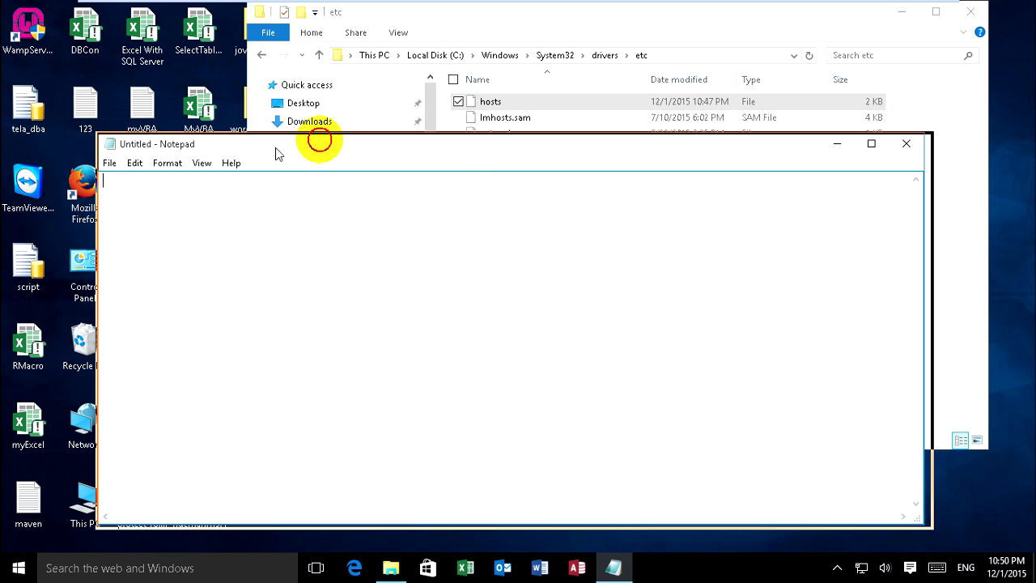
- Move the blank Notepad window aside and open the hosts file from the etc folder with Notepad
{"action": "left_click_drag", "start_coordinate": [318, 138], "coordinate": [351, 124]}
{"action": "left_click", "coordinate": [514, 102]}
{"action": "right_click", "coordinate": [515, 103]}
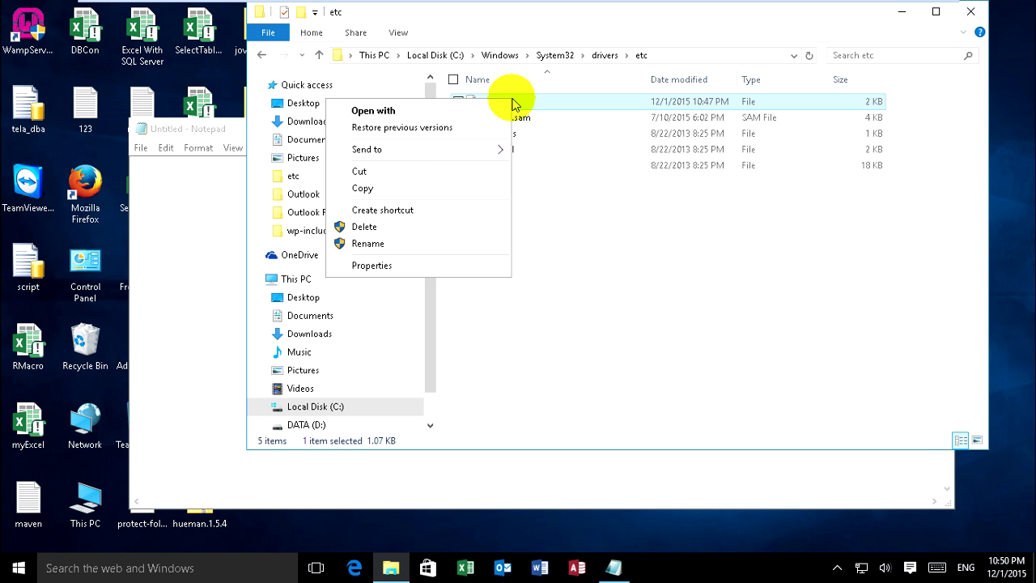
{"action": "left_click", "coordinate": [422, 113]}
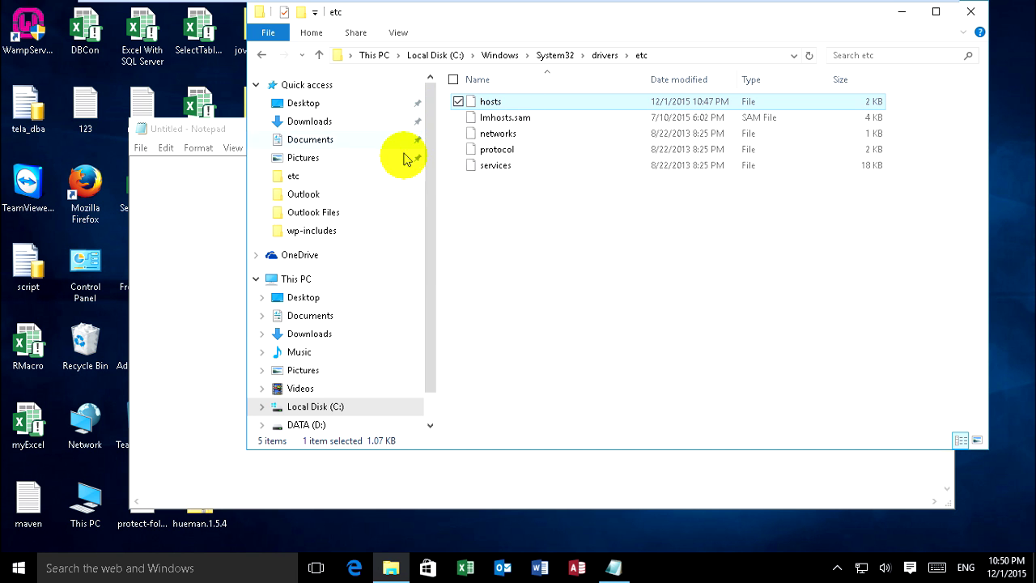
{"action": "left_click", "coordinate": [430, 350]}
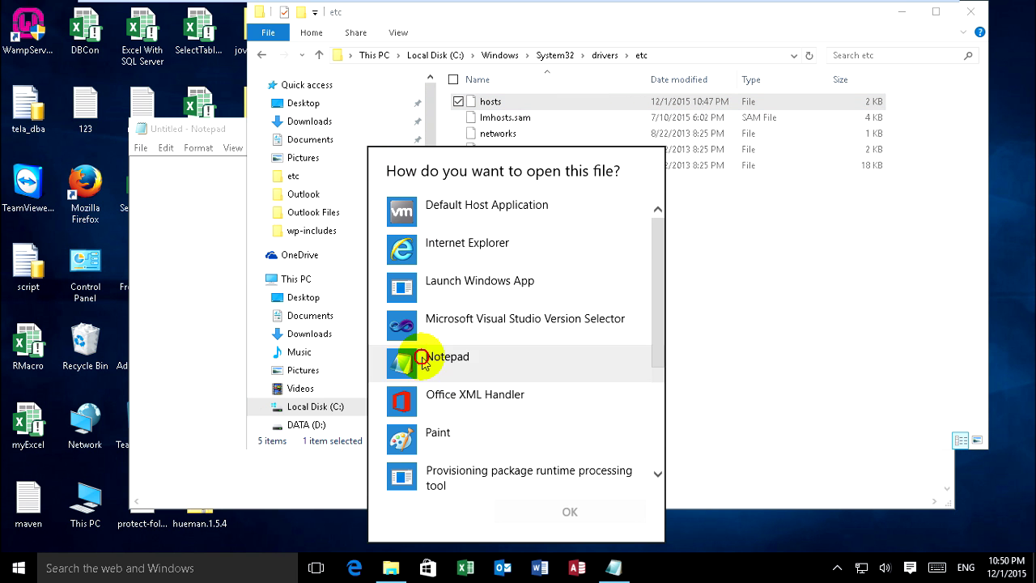
{"action": "left_click", "coordinate": [530, 510]}
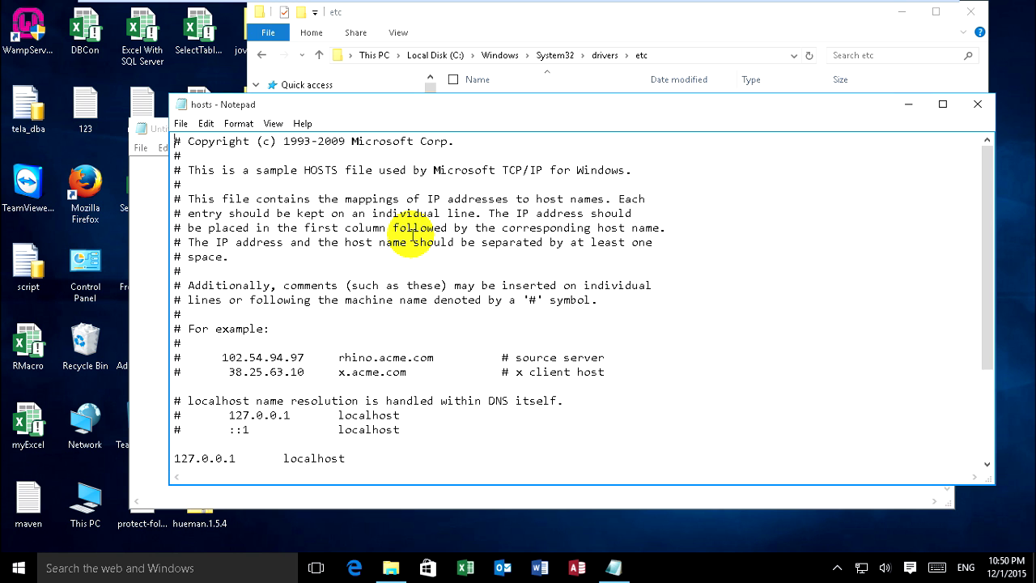
- Copy the entire hosts text into the blank administrator Notepad document and close the original hosts window
{"action": "key", "text": "ctrl+a"}
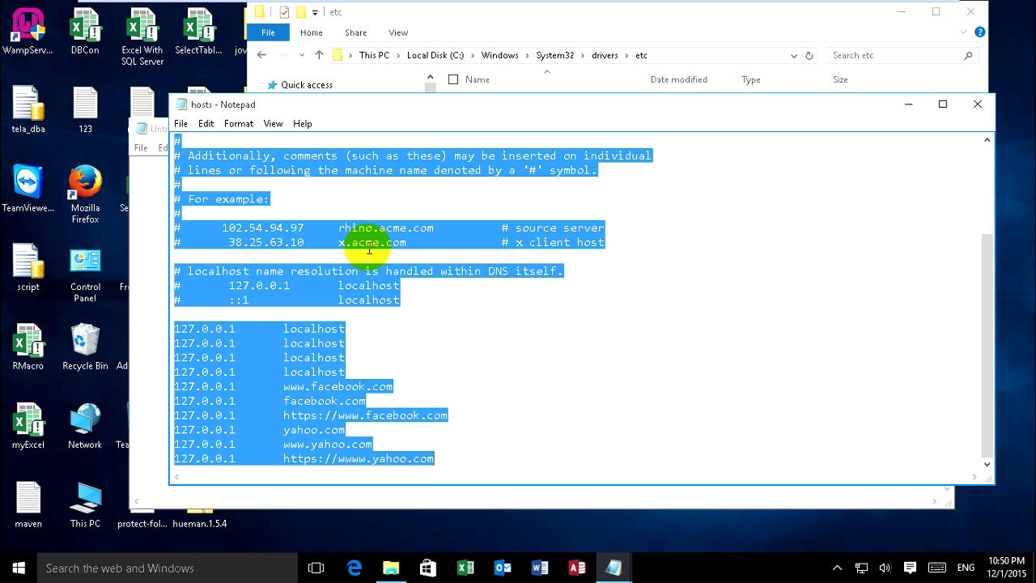
{"action": "left_click", "coordinate": [157, 216]}
{"action": "key", "text": "ctrl+v"}
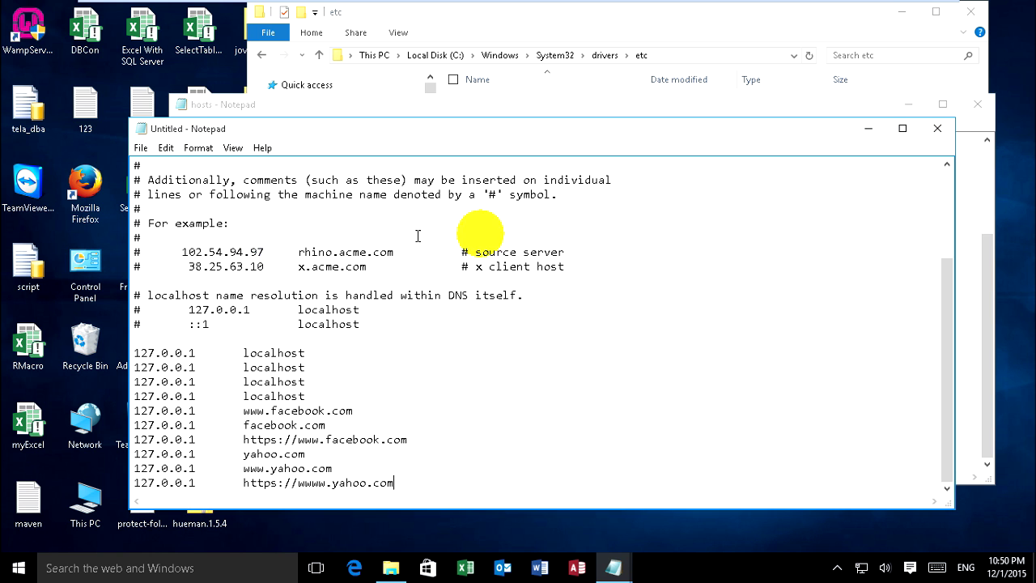
{"action": "left_click", "coordinate": [977, 104]}
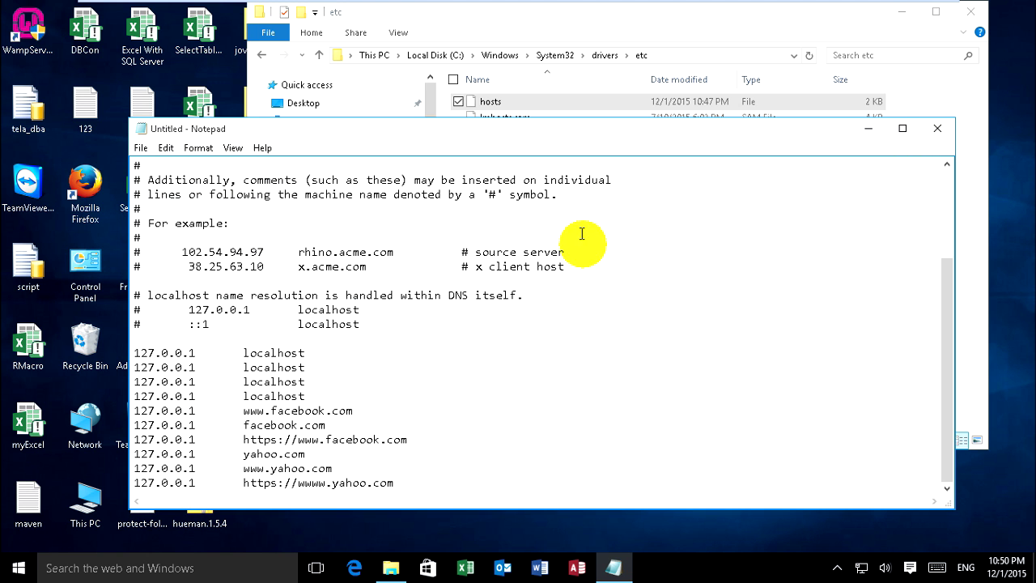
- Delete the six 127.0.0.1 lines for Facebook and Yahoo at the end of the document
{"action": "left_click", "coordinate": [585, 252]}
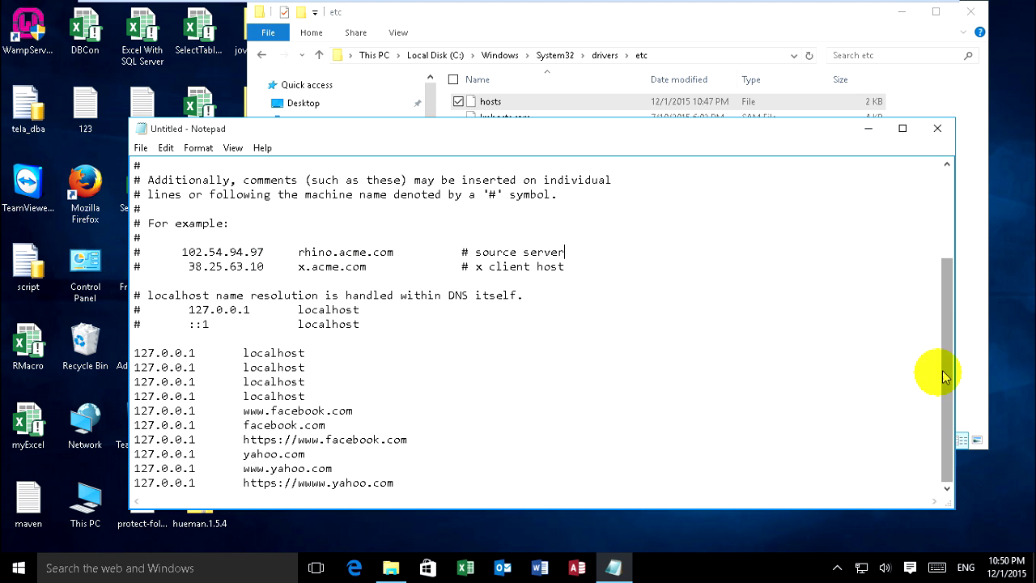
{"action": "left_click_drag", "start_coordinate": [400, 484], "coordinate": [136, 411]}
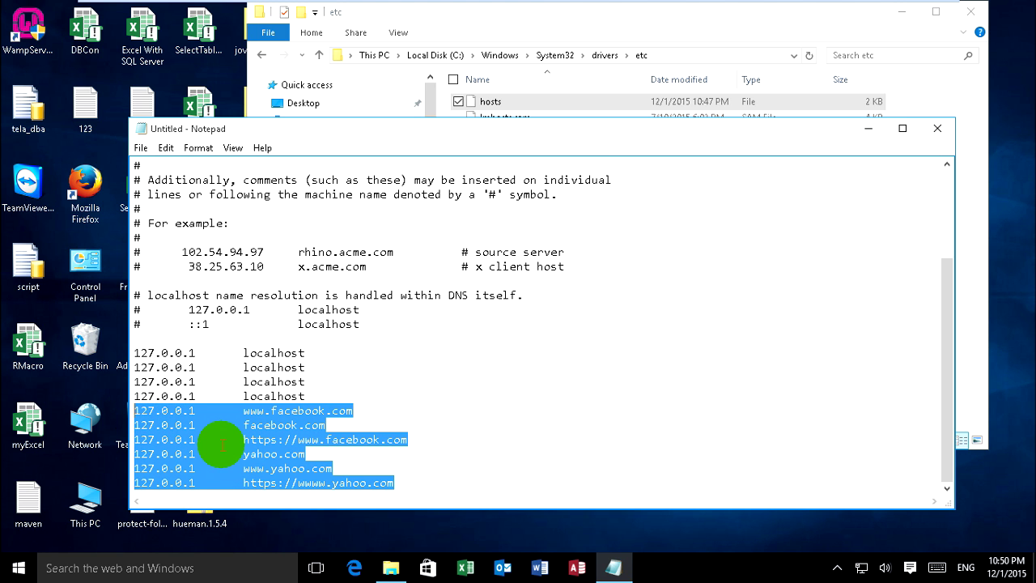
{"action": "key", "text": "Delete"}
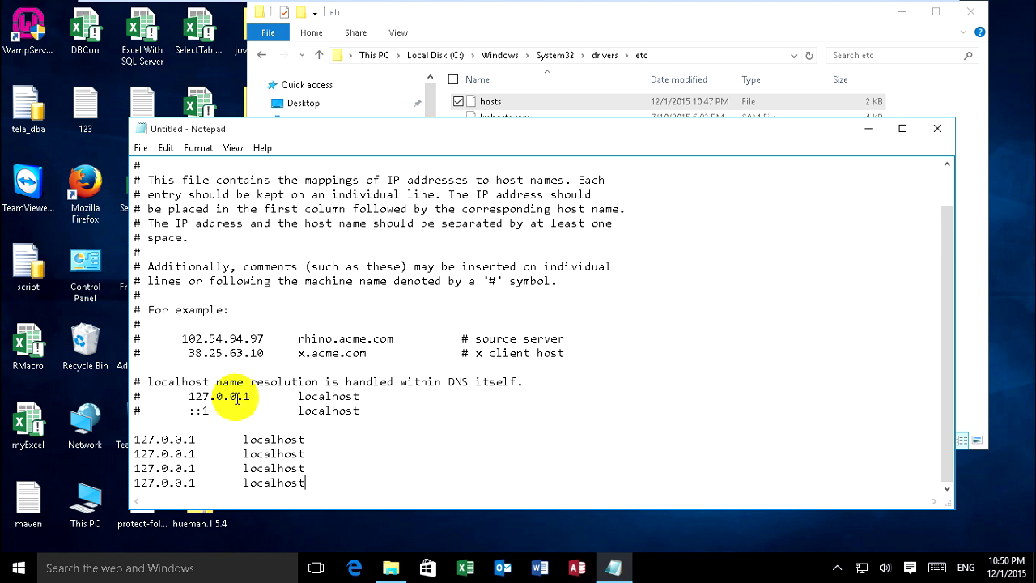
- Save the edited text over the existing hosts file in the etc folder as type All Files, and close Notepad and the folder window
{"action": "left_click", "coordinate": [142, 149]}
{"action": "left_click", "coordinate": [51, 215]}
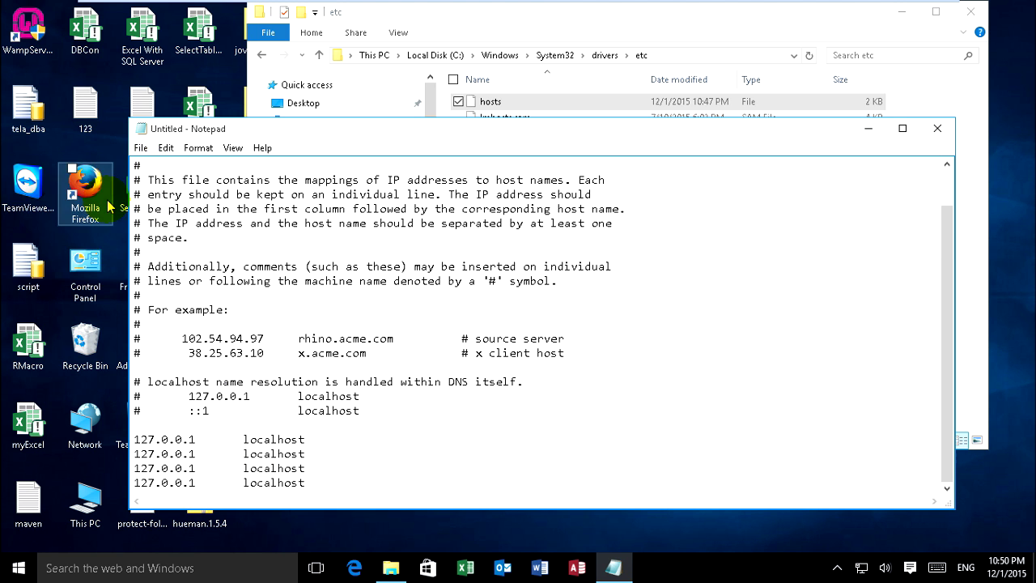
{"action": "left_click", "coordinate": [322, 461]}
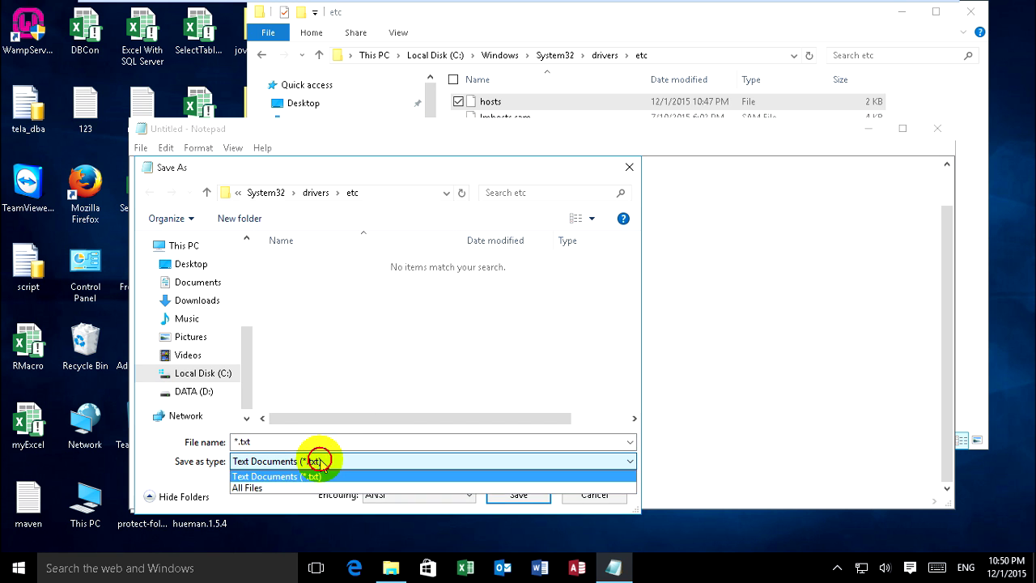
{"action": "left_click", "coordinate": [254, 486]}
{"action": "left_click", "coordinate": [289, 264]}
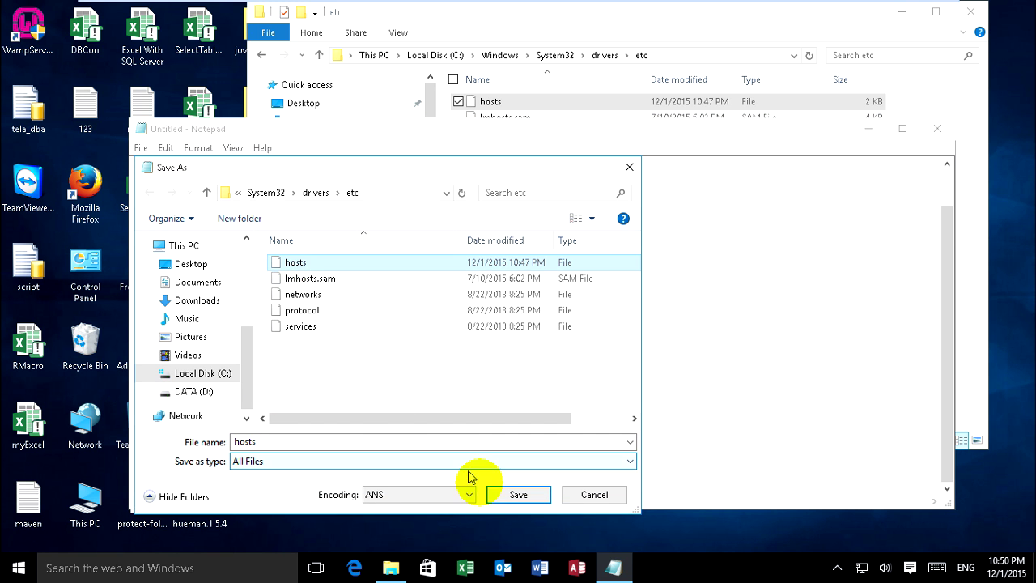
{"action": "left_click", "coordinate": [516, 494]}
{"action": "left_click", "coordinate": [553, 284]}
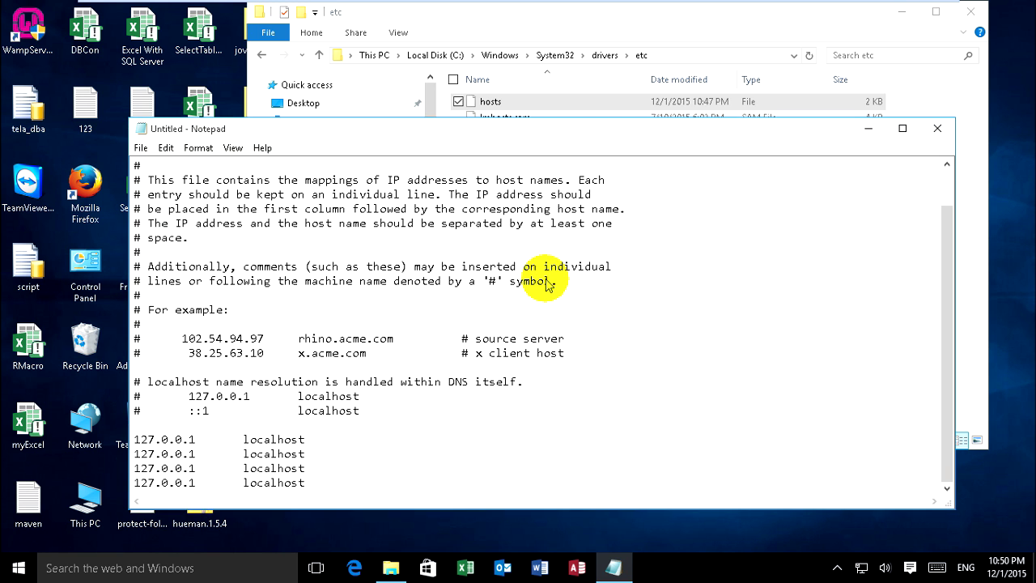
{"action": "left_click", "coordinate": [936, 128]}
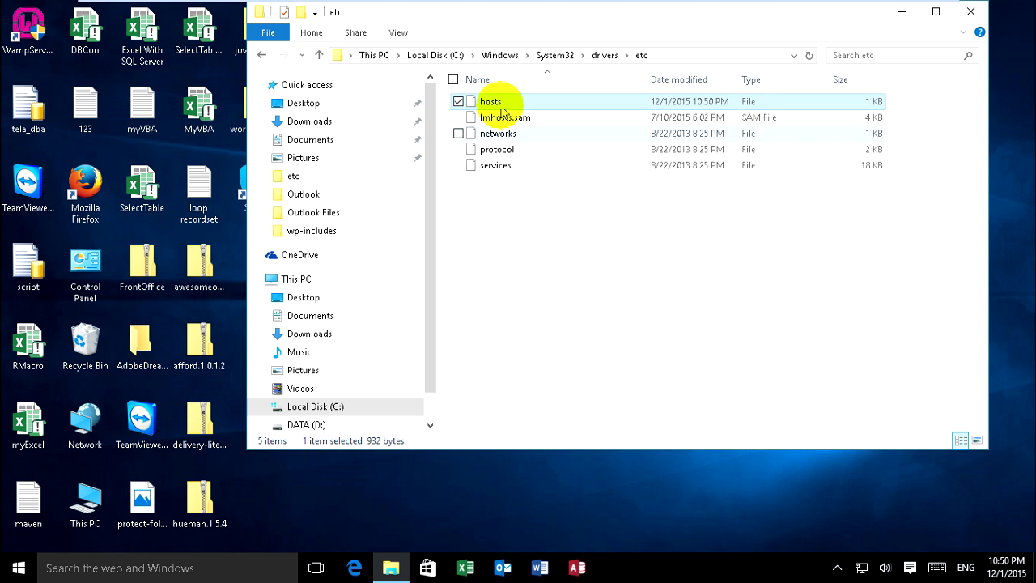
{"action": "left_click", "coordinate": [971, 14]}
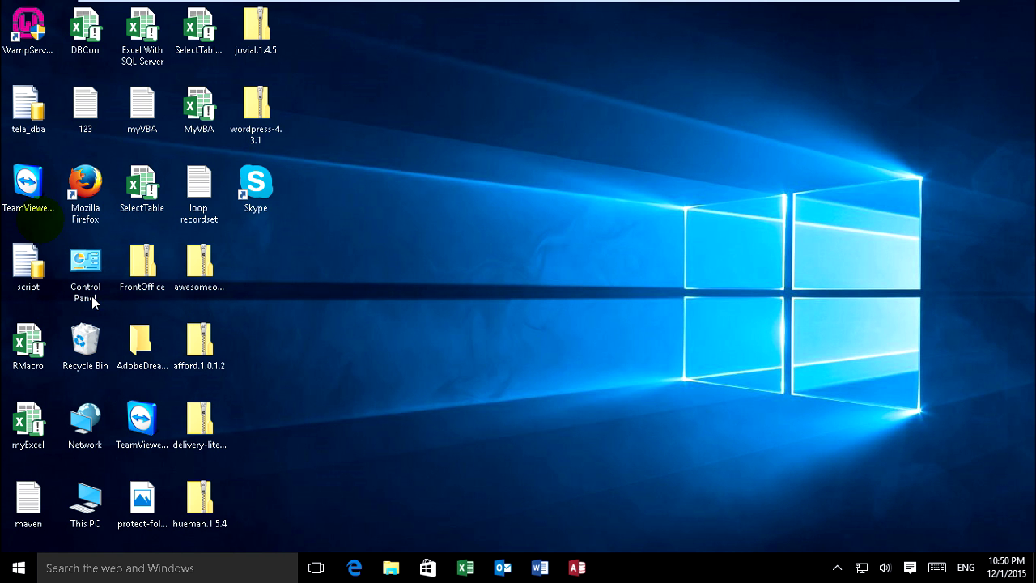
- Switch to Mozilla Firefox and load yahoo.com to check access to the site
{"action": "left_click", "coordinate": [85, 186]}
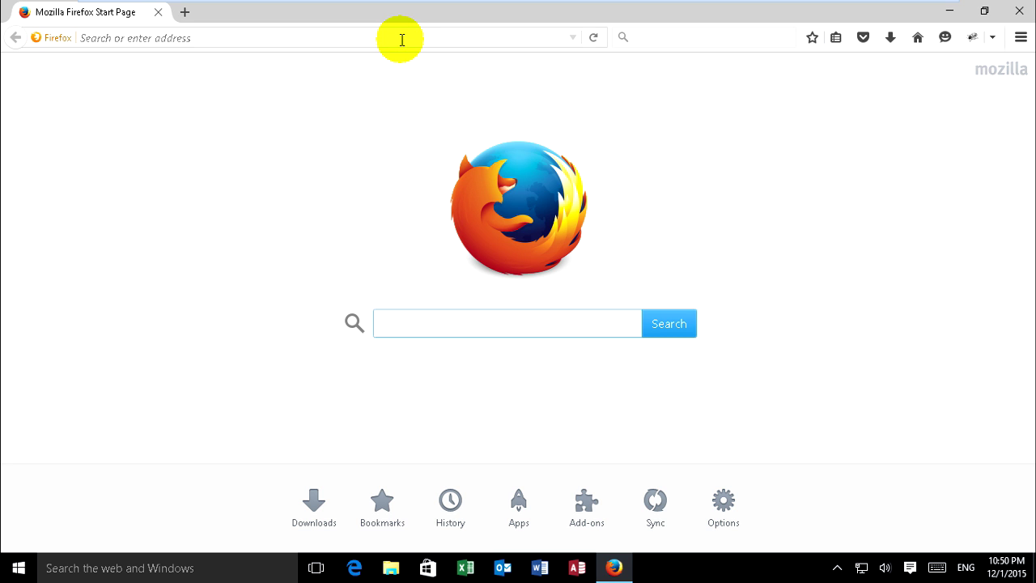
{"action": "type", "text": "yahoo.com"}
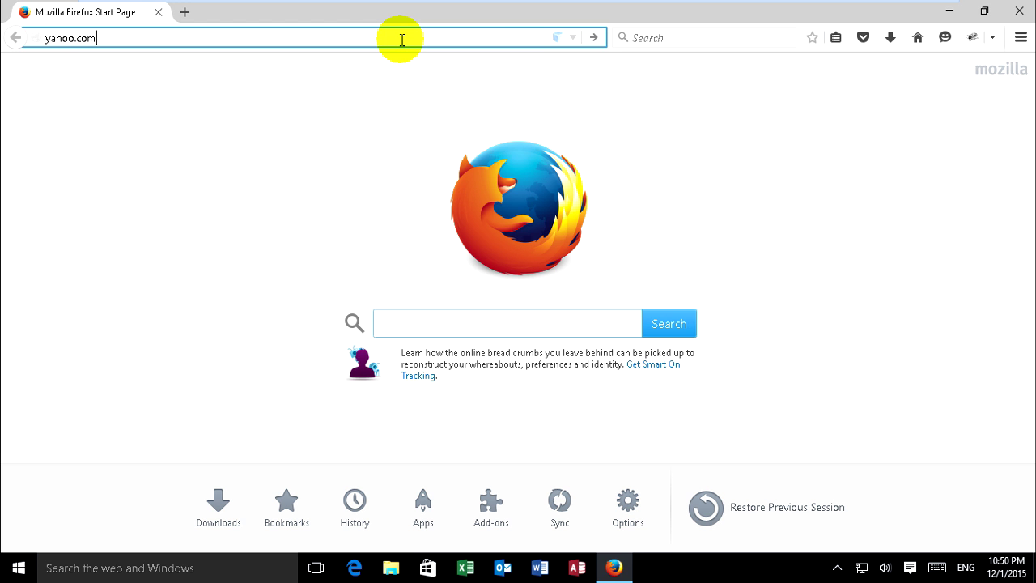
{"action": "key", "text": "Return"}
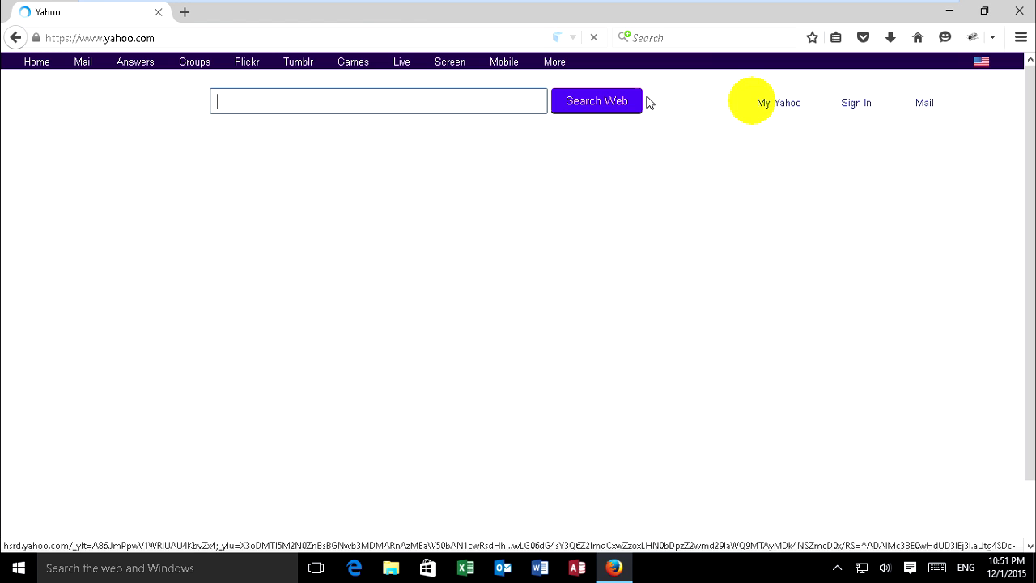
- Load facebook.com in a new browser tab to check access, and close the Yahoo tab
{"action": "left_click", "coordinate": [185, 13]}
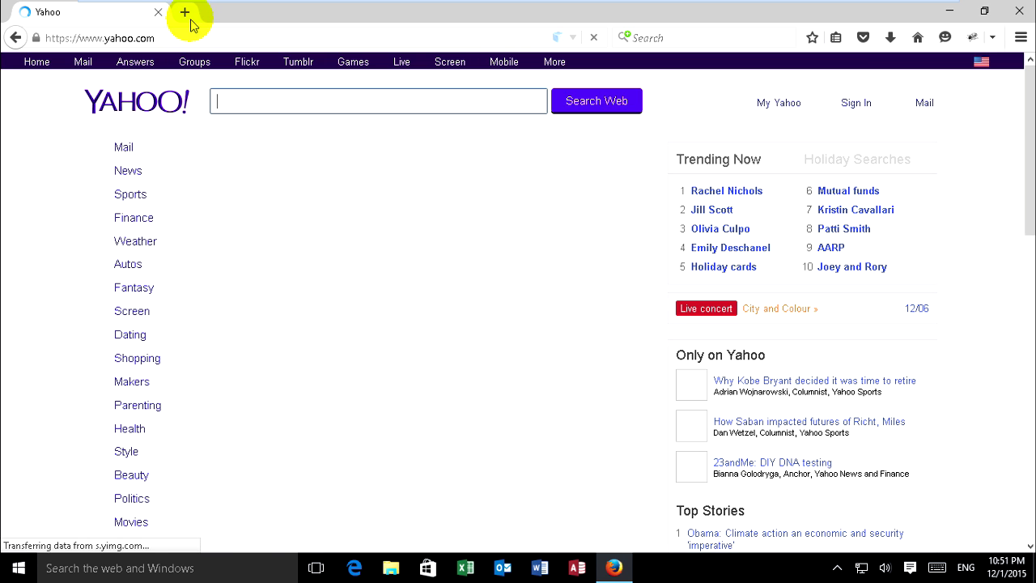
{"action": "left_click", "coordinate": [204, 38]}
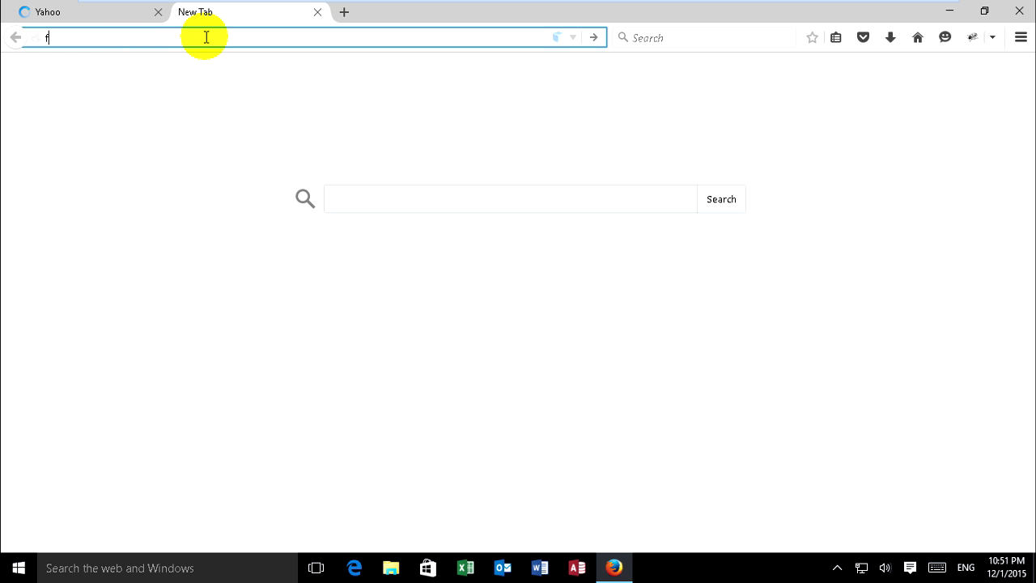
{"action": "type", "text": "facebook.com/"}
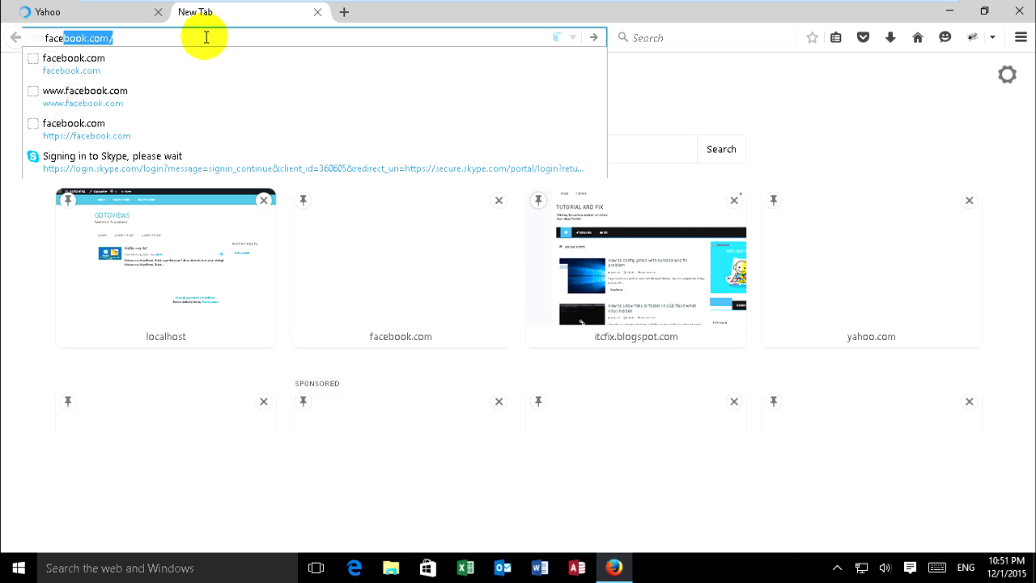
{"action": "key", "text": "Return"}
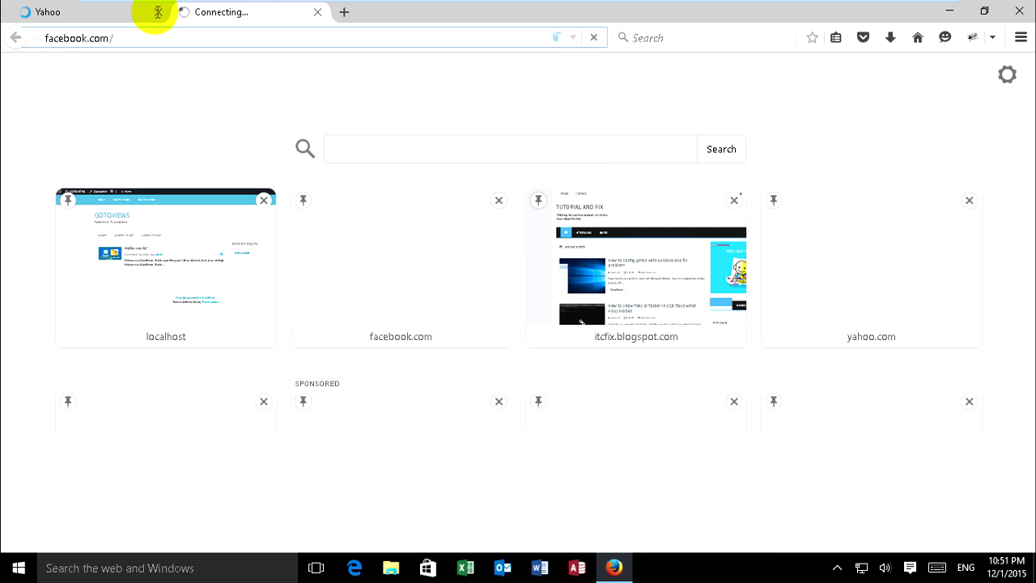
{"action": "left_click", "coordinate": [156, 12]}
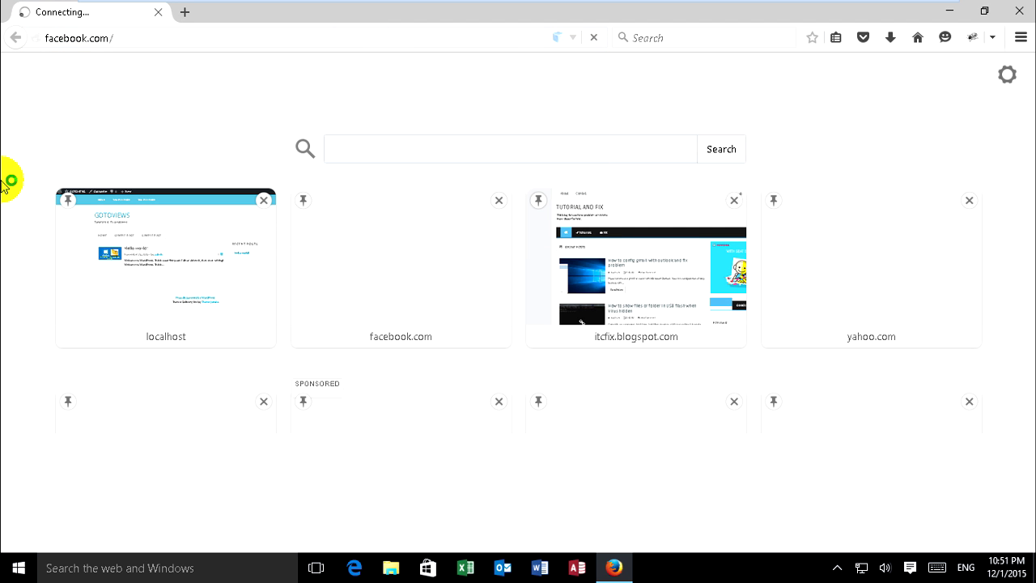